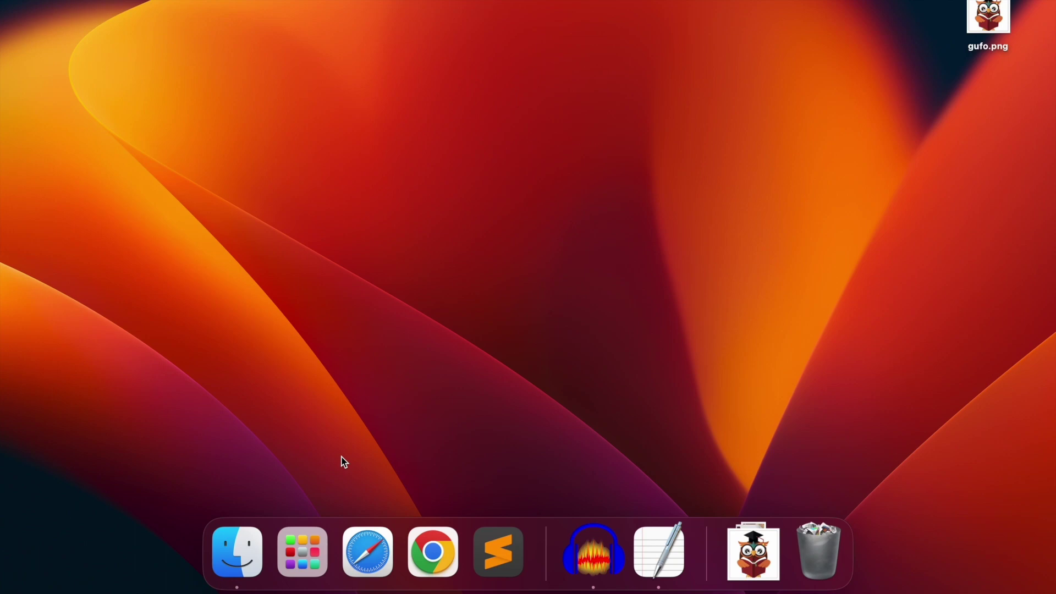
# Step: Try to delete GarageBand and Google Chrome from Launchpad by moving their icons to the Trash
pyautogui.click(318, 549)
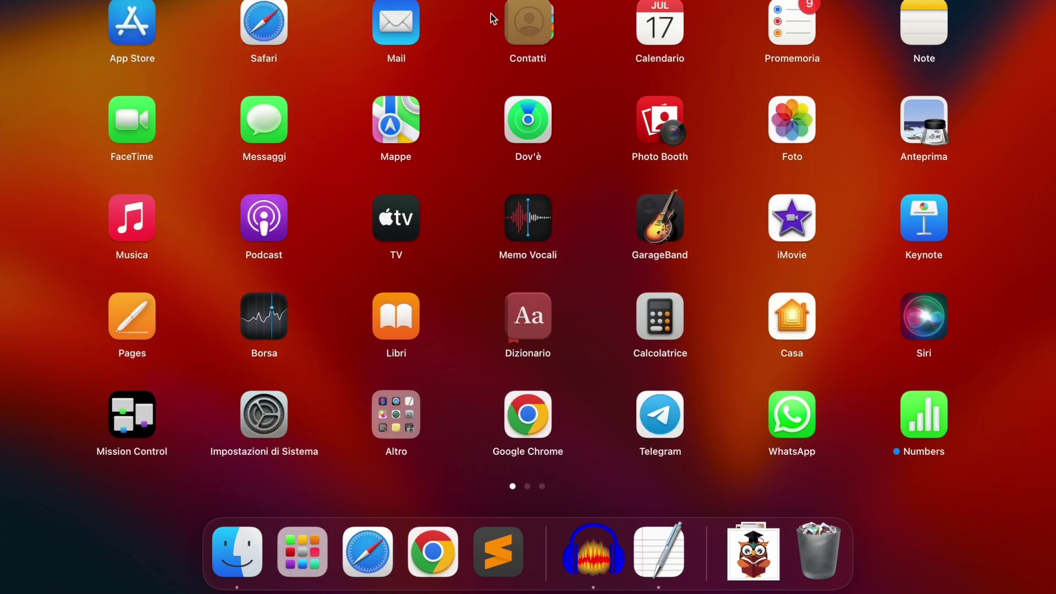
pyautogui.click(408, 227)
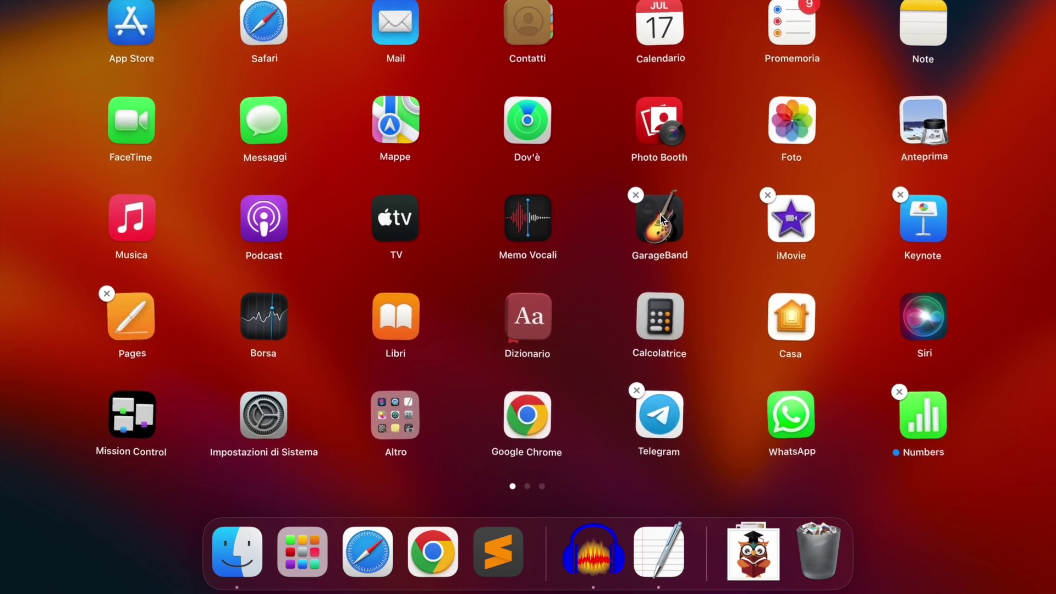
pyautogui.moveTo(661, 220); pyautogui.dragTo(823, 536)
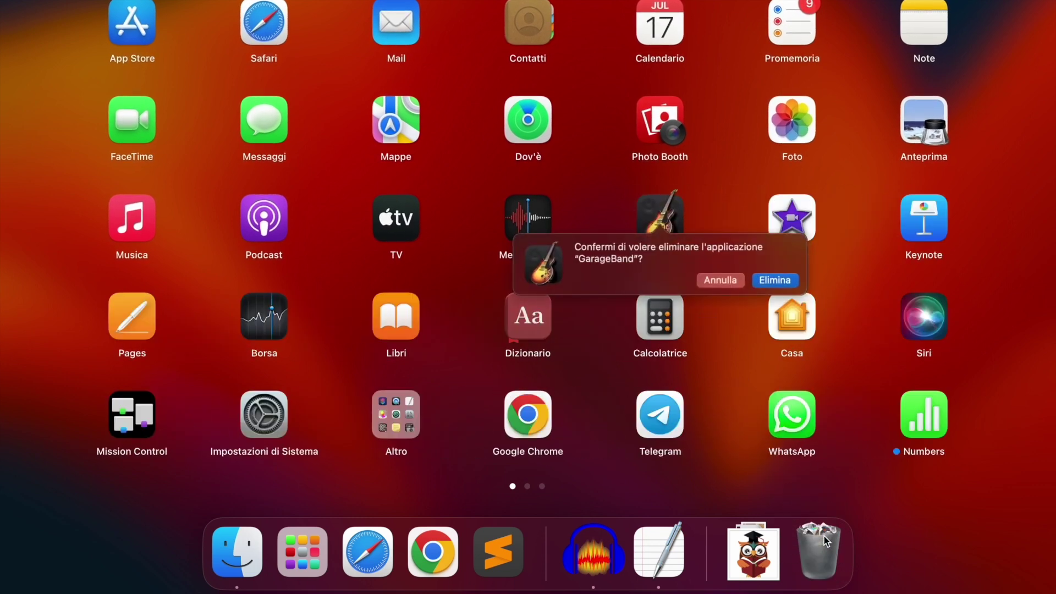
pyautogui.click(776, 282)
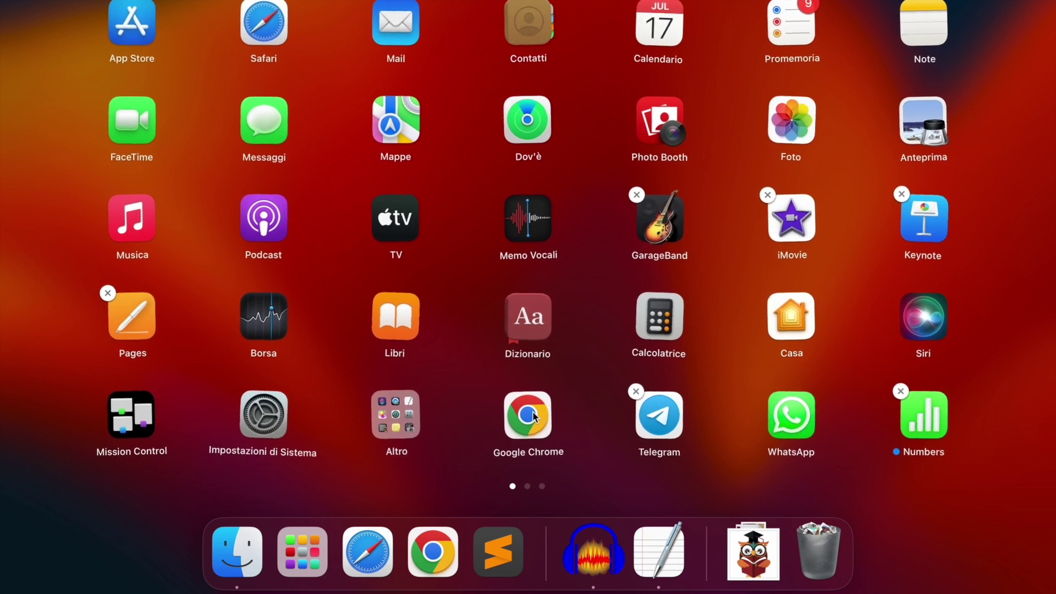
pyautogui.moveTo(514, 406); pyautogui.dragTo(825, 541)
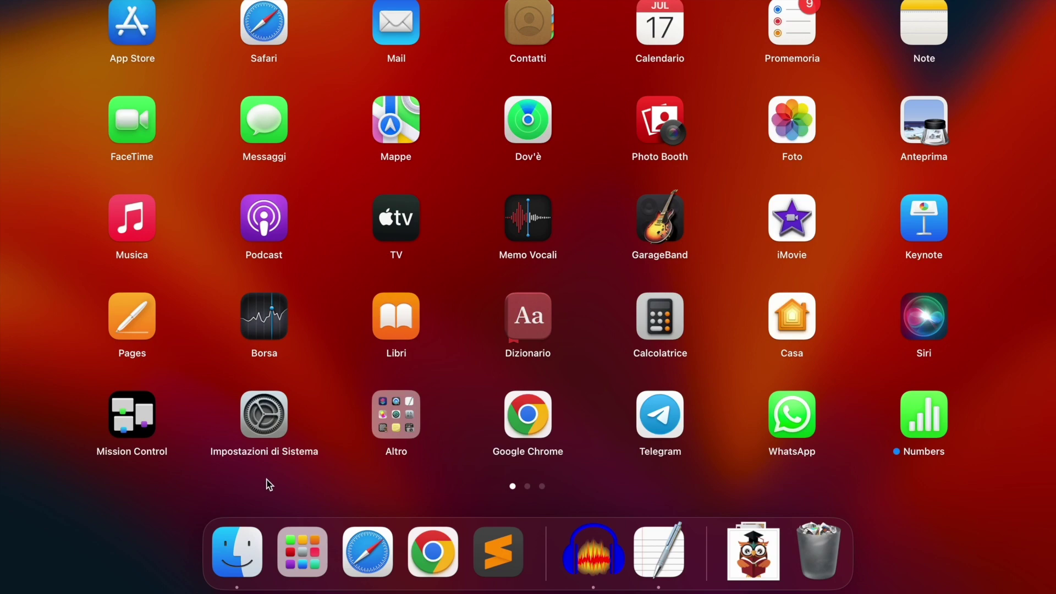
# Step: Open the Applicazioni folder in a Finder window
pyautogui.click(246, 552)
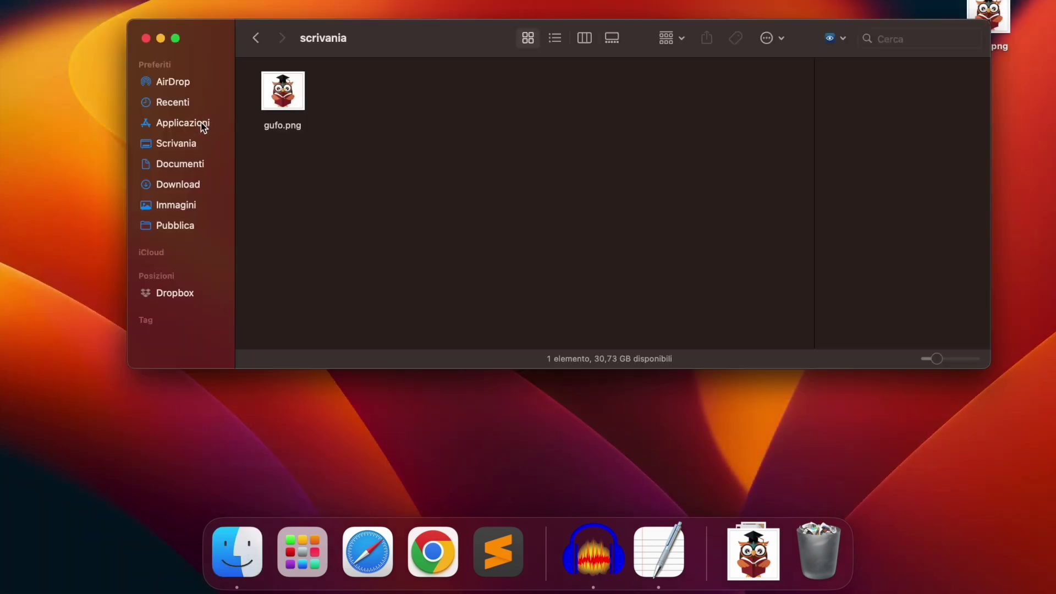
pyautogui.click(200, 122)
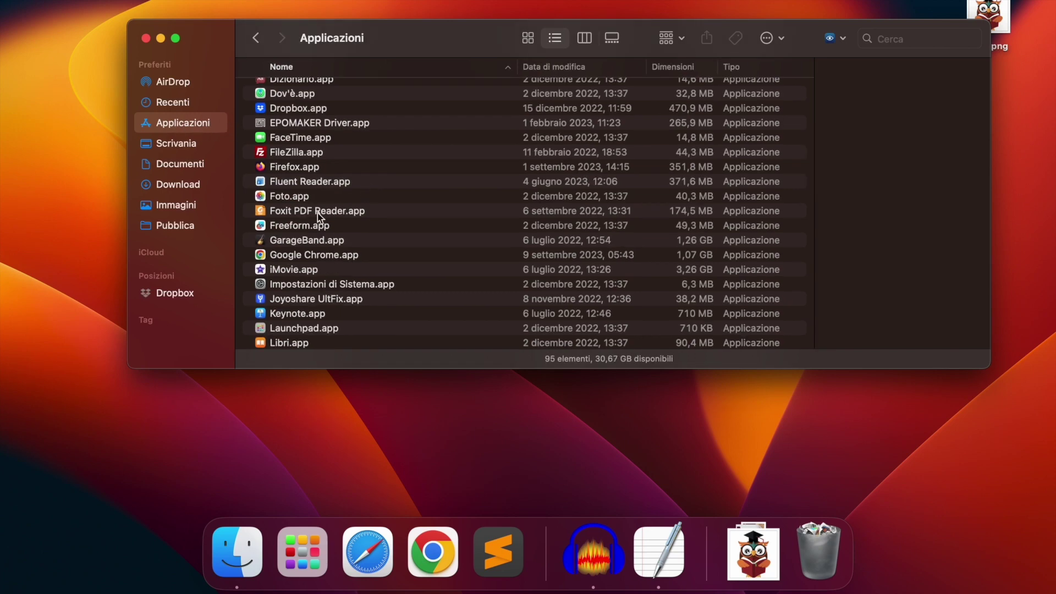
# Step: Move Google Chrome.app to the Trash and undo the move
pyautogui.click(316, 250)
pyautogui.moveTo(302, 252); pyautogui.dragTo(803, 528)
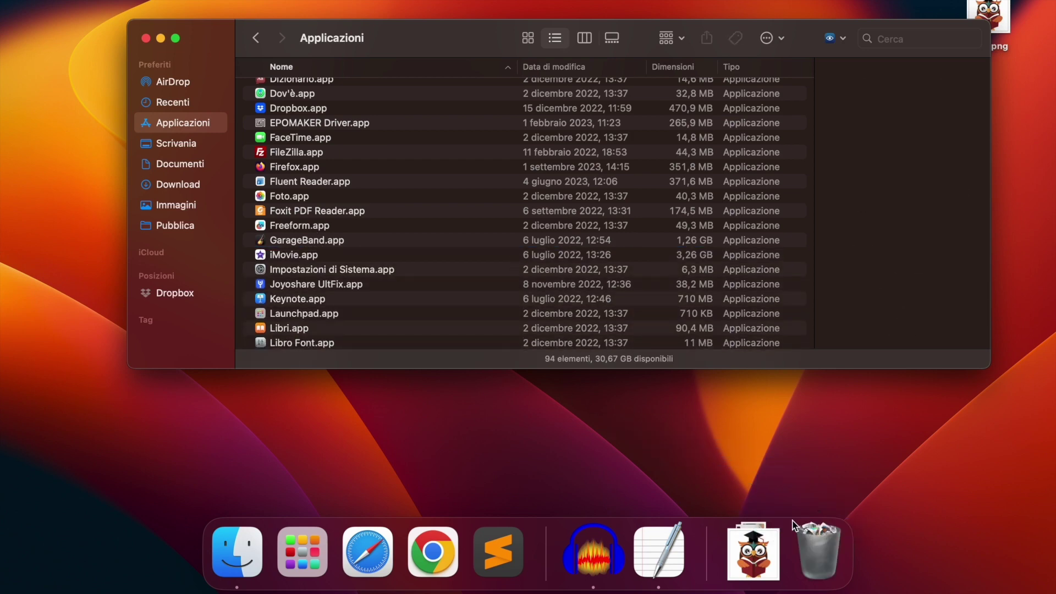
pyautogui.press('super+z')
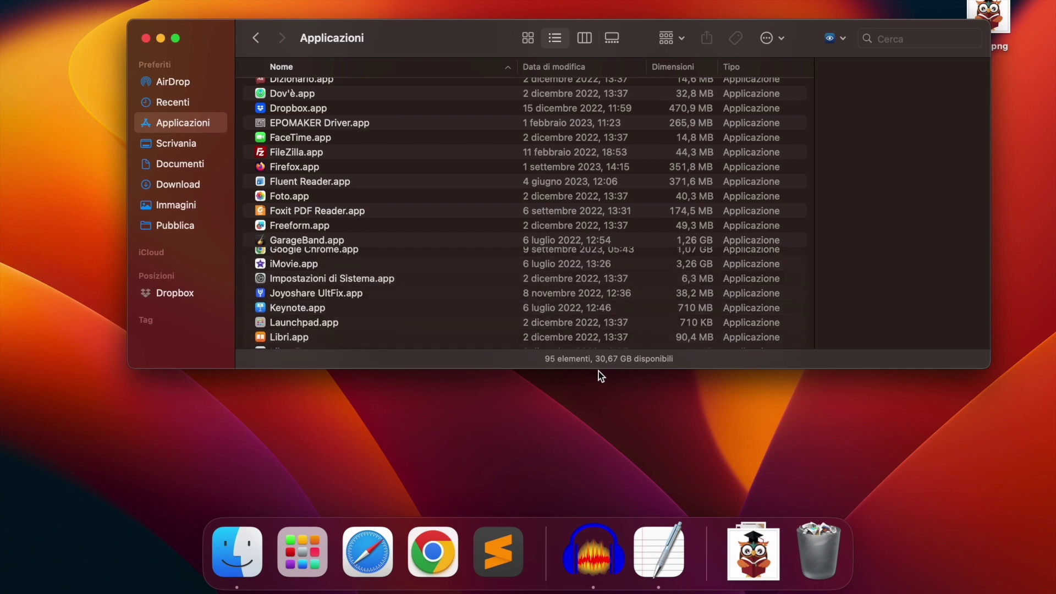
# Step: Move Google Chrome.app from the Applicazioni folder to the Trash once more with Sposta nel Cestino
pyautogui.click(320, 254)
pyautogui.rightClick(321, 255)
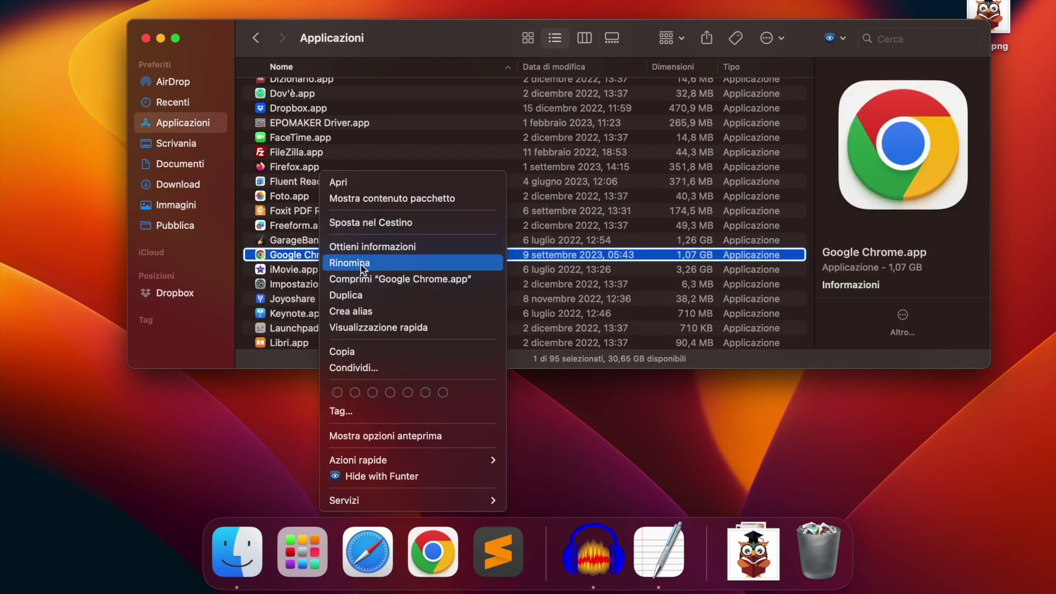
pyautogui.click(364, 227)
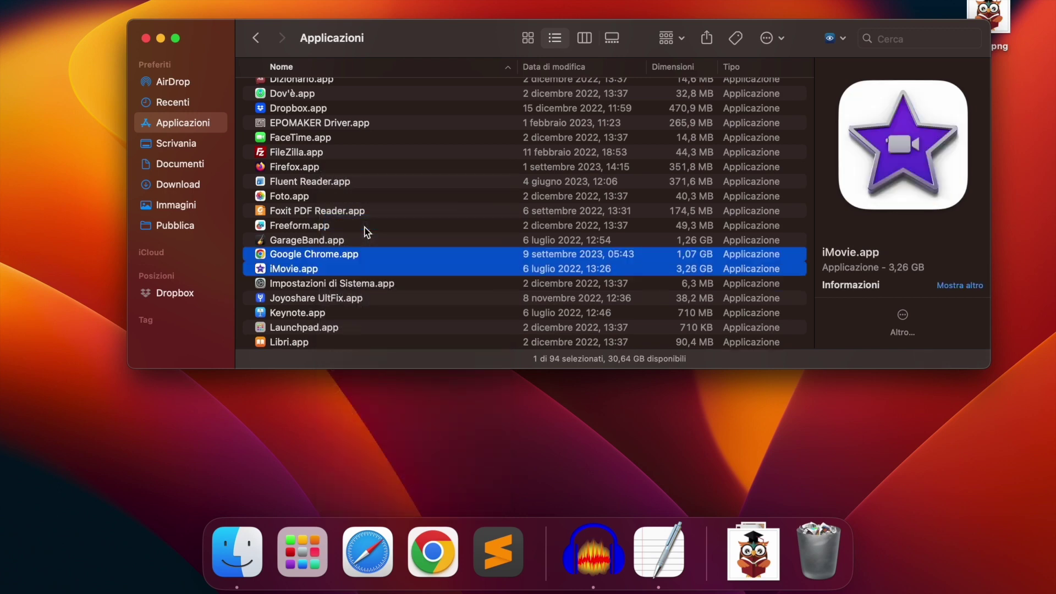
# Step: Show the Svuota il Cestino option without emptying the Trash, and undo the removal of Google Chrome.app
pyautogui.rightClick(829, 542)
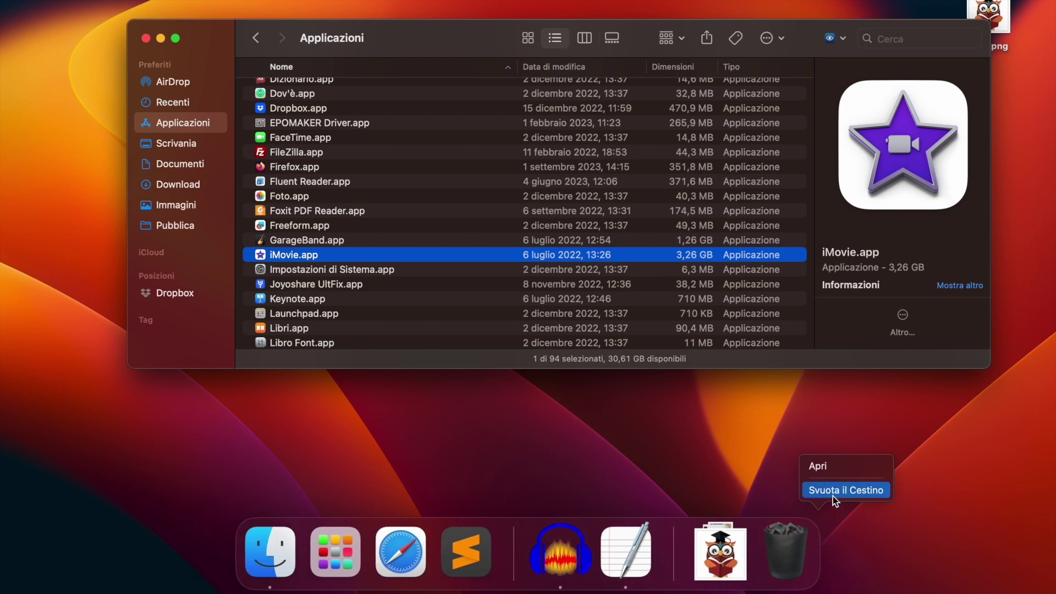
pyautogui.click(808, 540)
pyautogui.press('super+z')
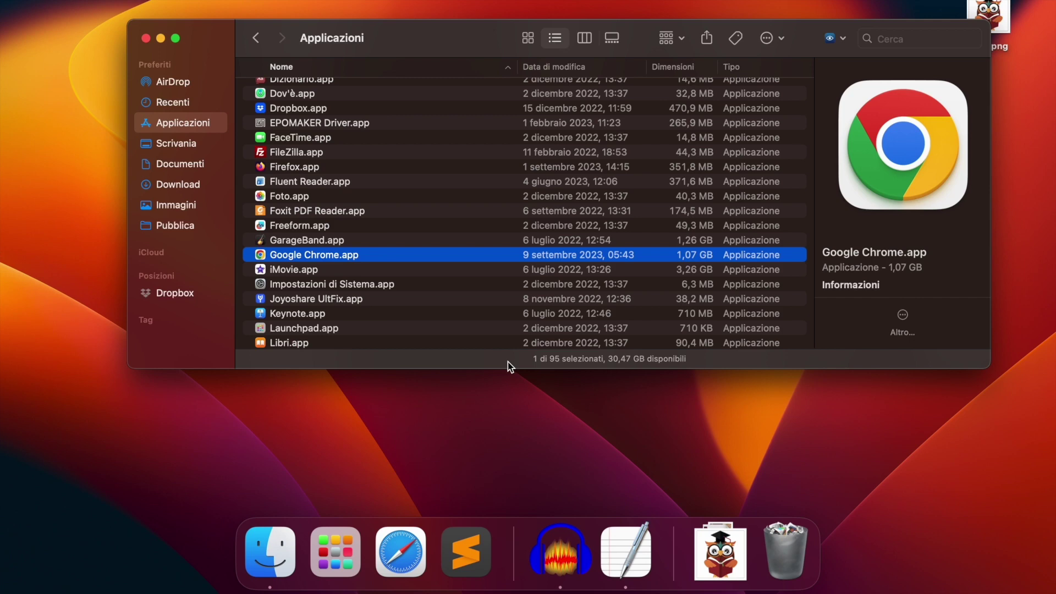
# Step: Return to the scrivania folder and search the Mac for "vlc"
pyautogui.press('super+bracketleft')
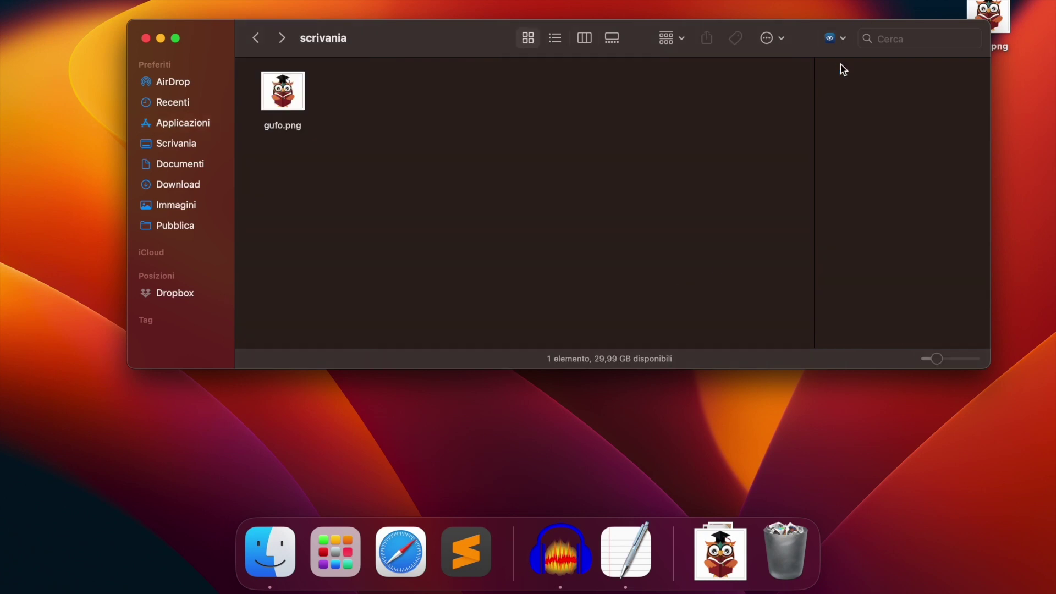
pyautogui.click(894, 37)
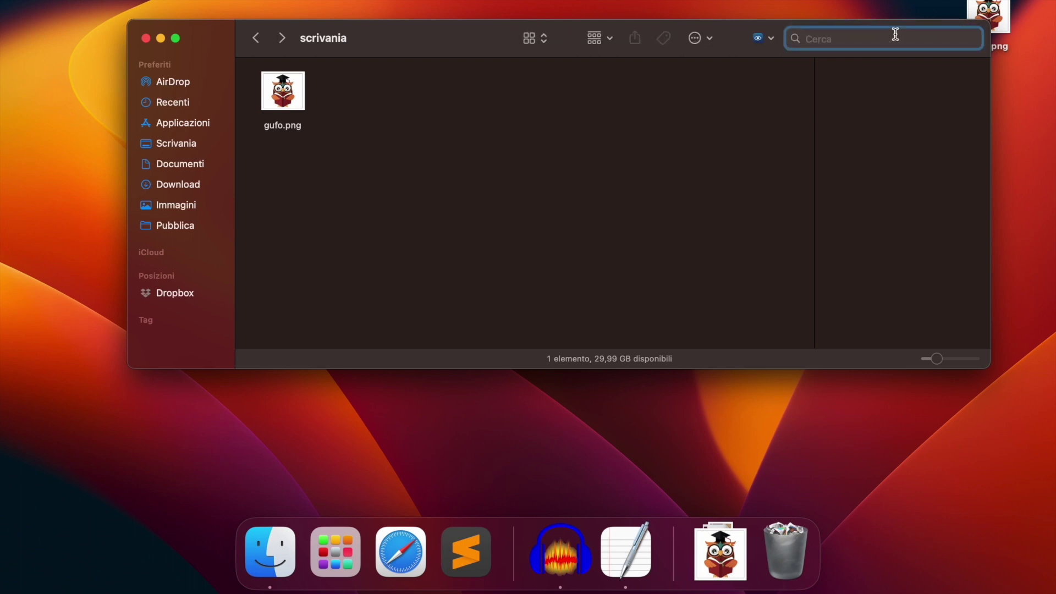
pyautogui.write('vlc')
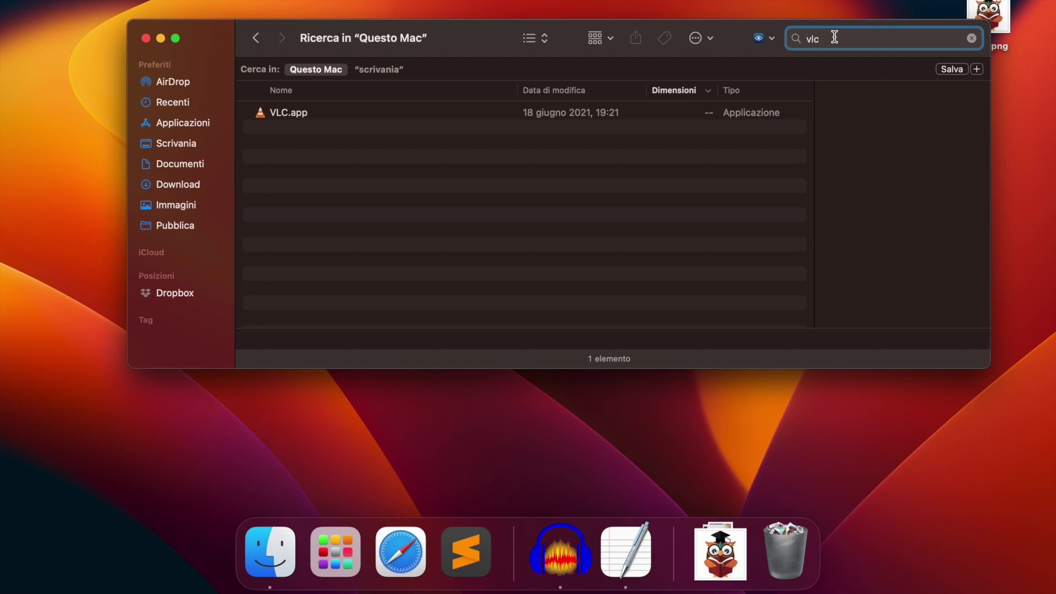
# Step: Add a criterion row to the search and make the File di sistema attribute available in the criteria menu
pyautogui.click(977, 70)
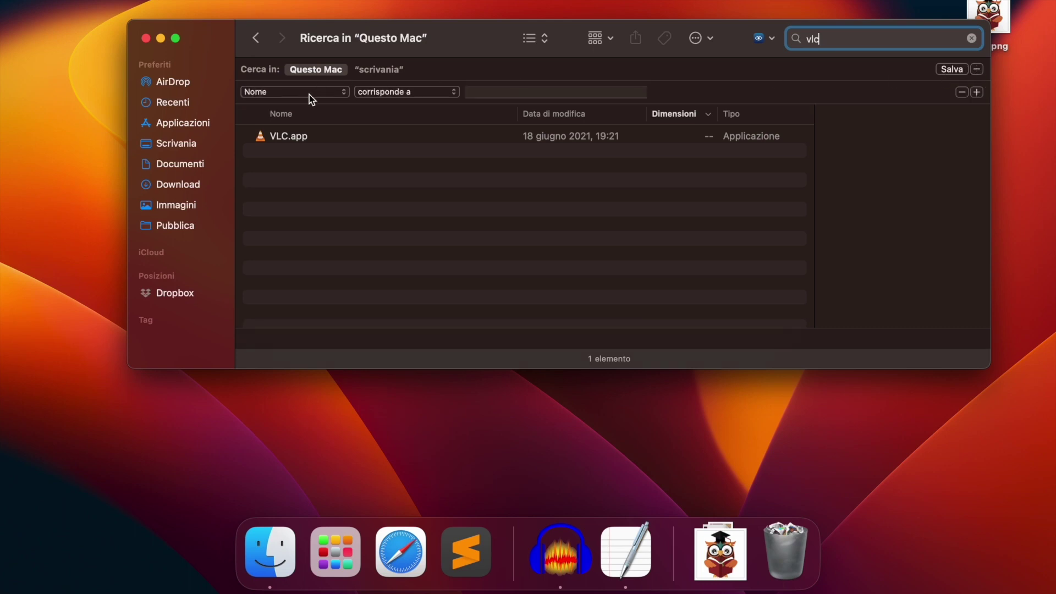
pyautogui.click(271, 92)
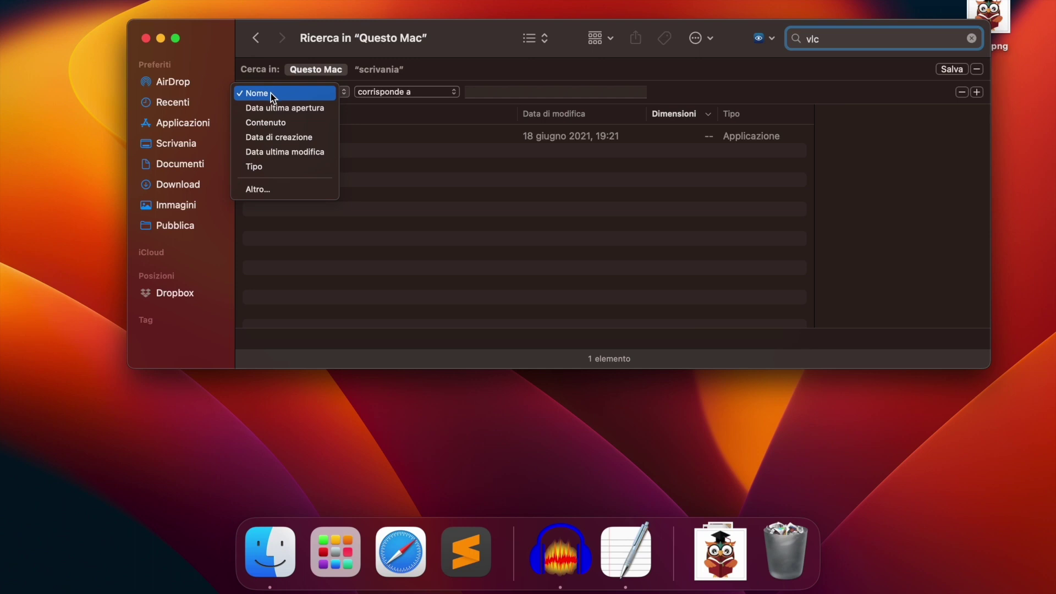
pyautogui.click(265, 190)
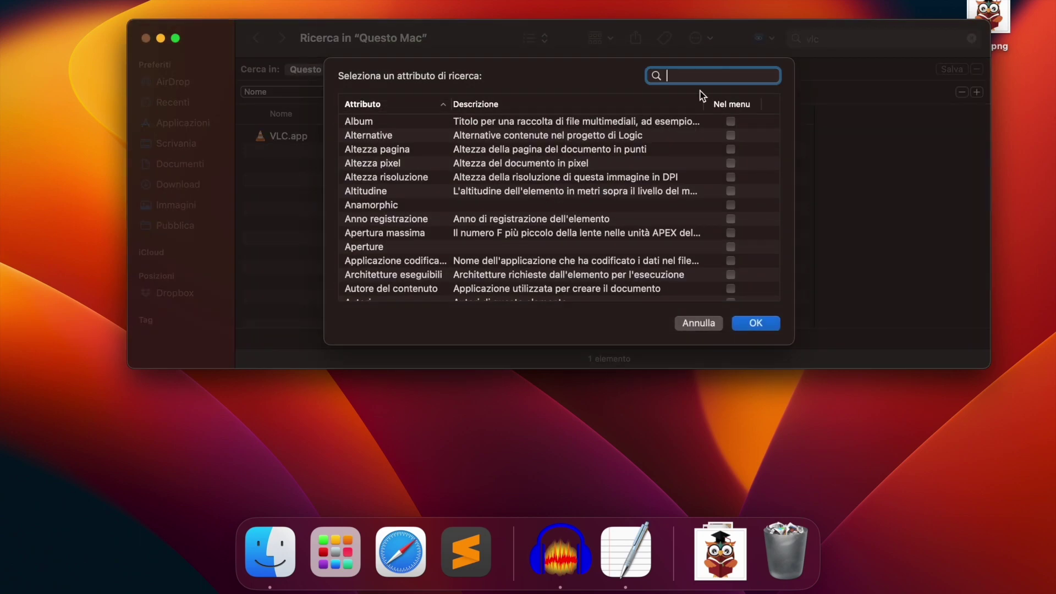
pyautogui.write('siste')
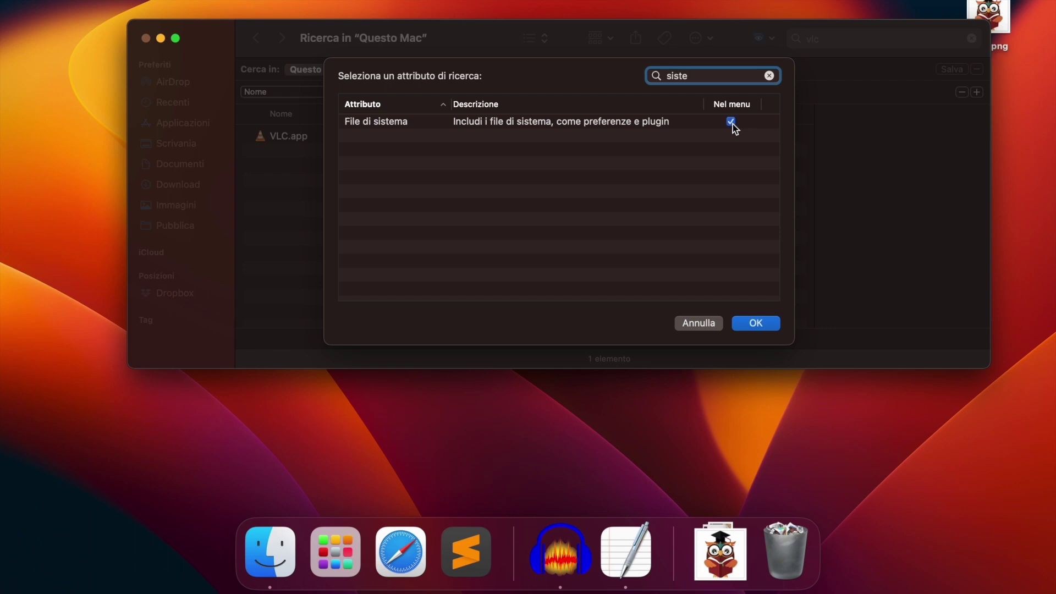
pyautogui.click(756, 323)
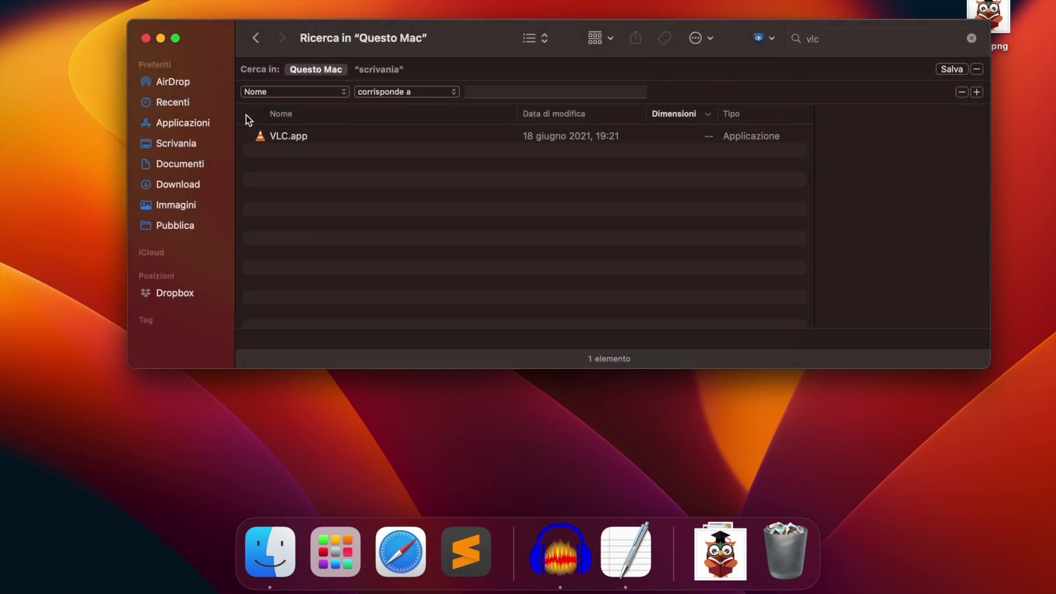
# Step: Set the search criterion to File di sistema "sono inclusi"
pyautogui.click(276, 94)
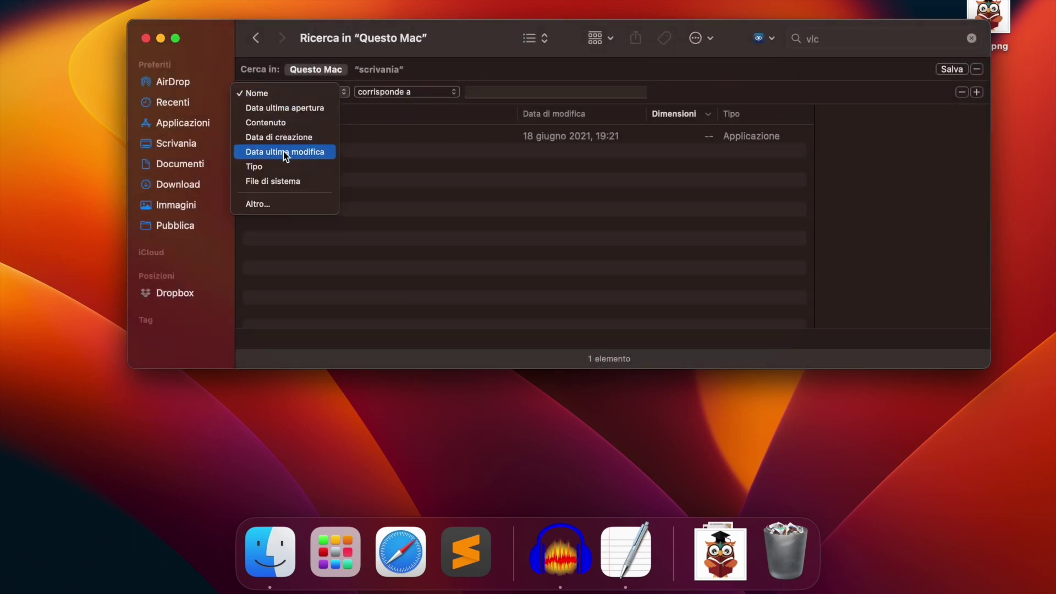
pyautogui.click(288, 182)
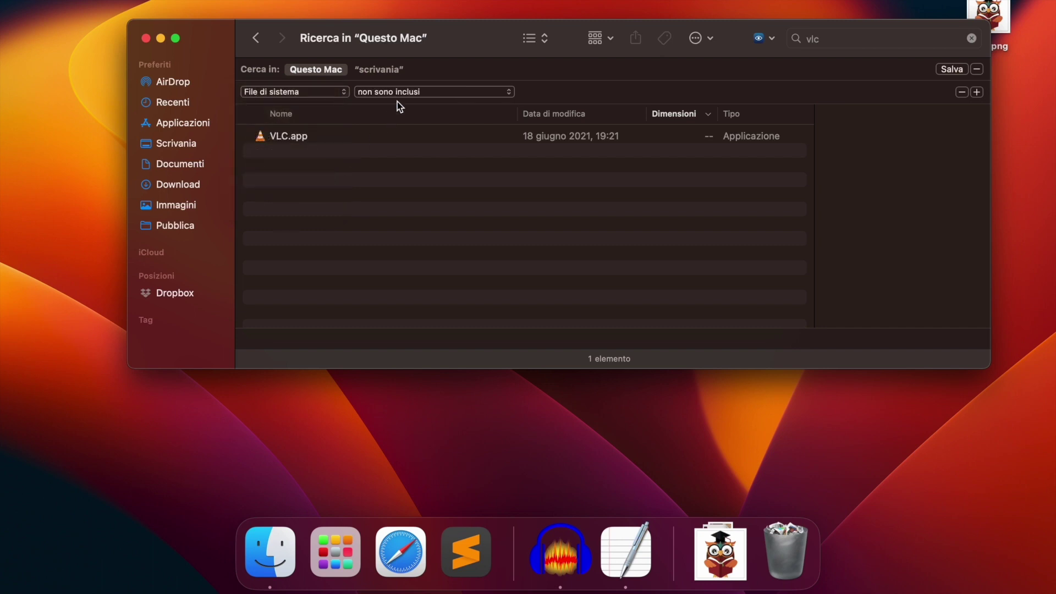
pyautogui.click(397, 94)
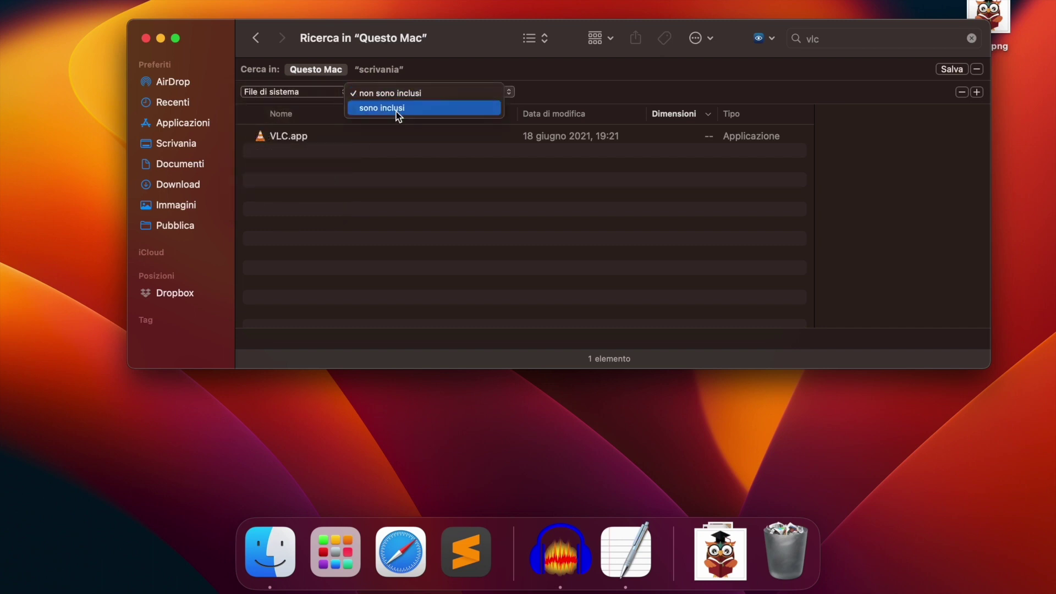
pyautogui.click(397, 110)
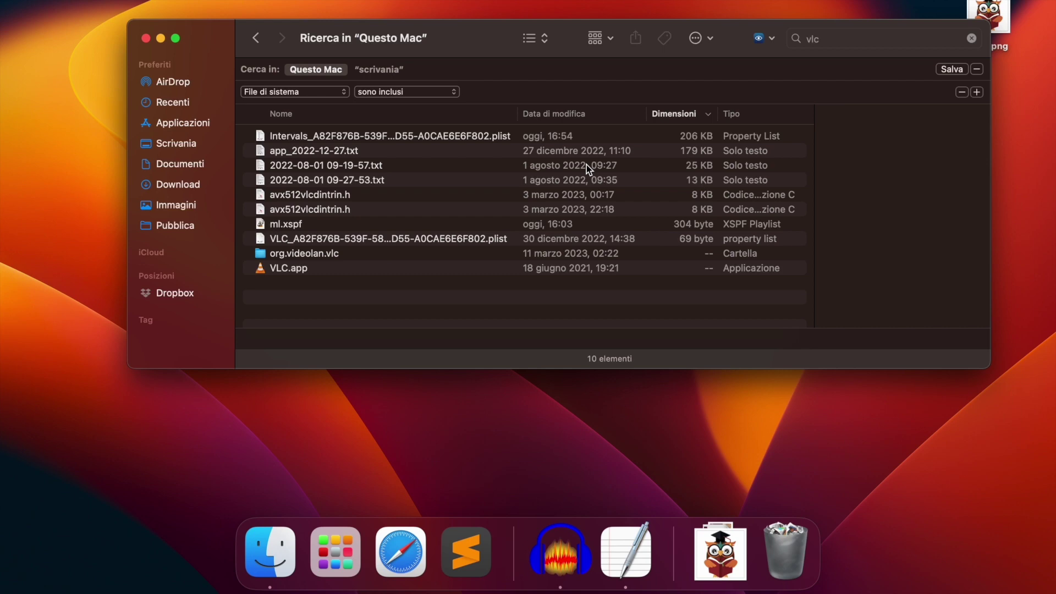
# Step: Switch to MacCleaner Pro and launch App Cleaner & Uninstaller from its Disinstallatore tool, allowing the downloaded app to open
pyautogui.press('super+space')
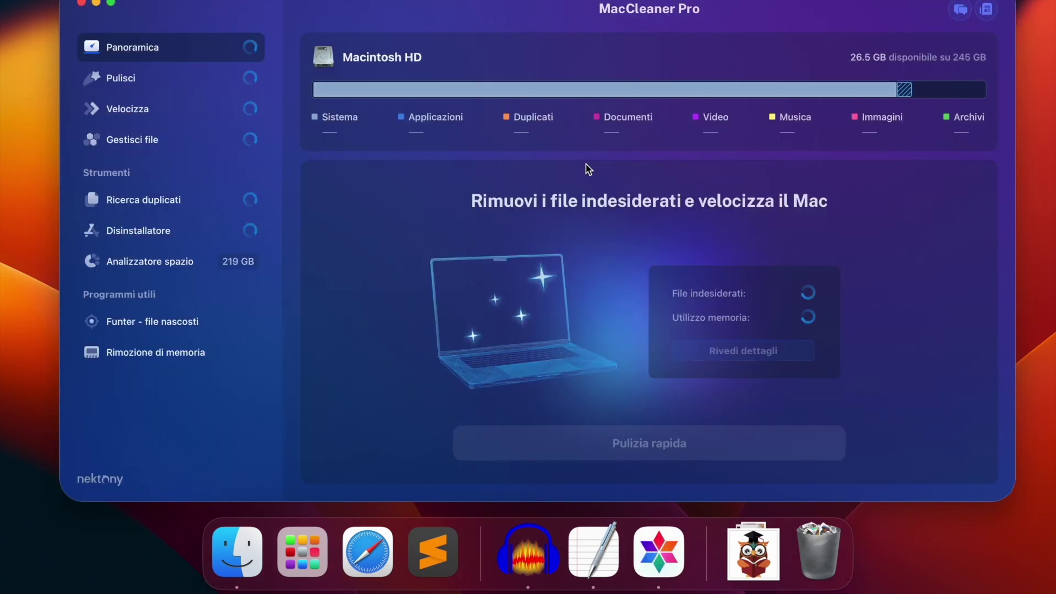
pyautogui.click(138, 231)
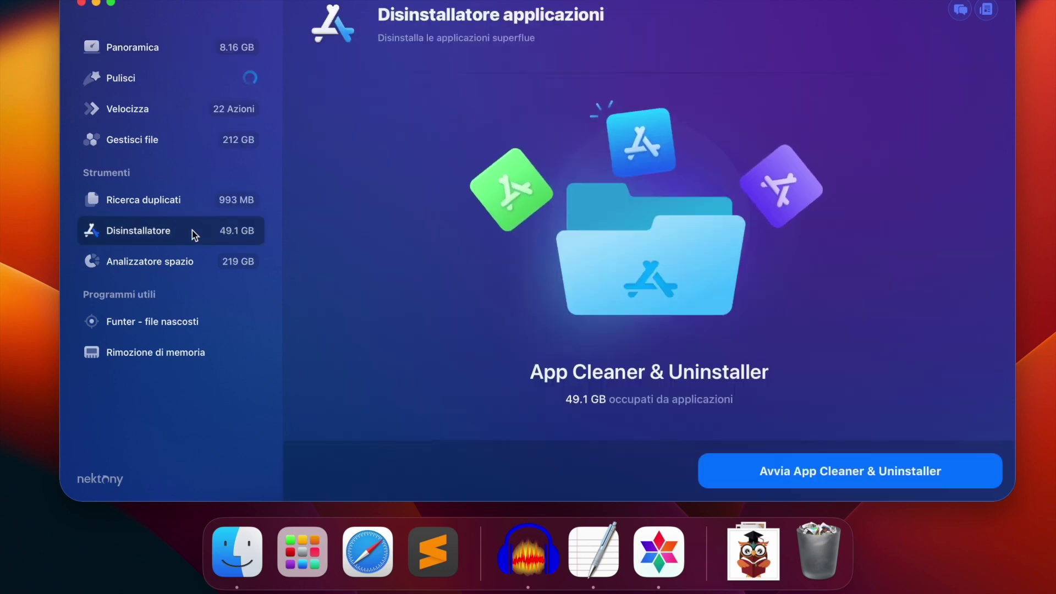
pyautogui.click(884, 469)
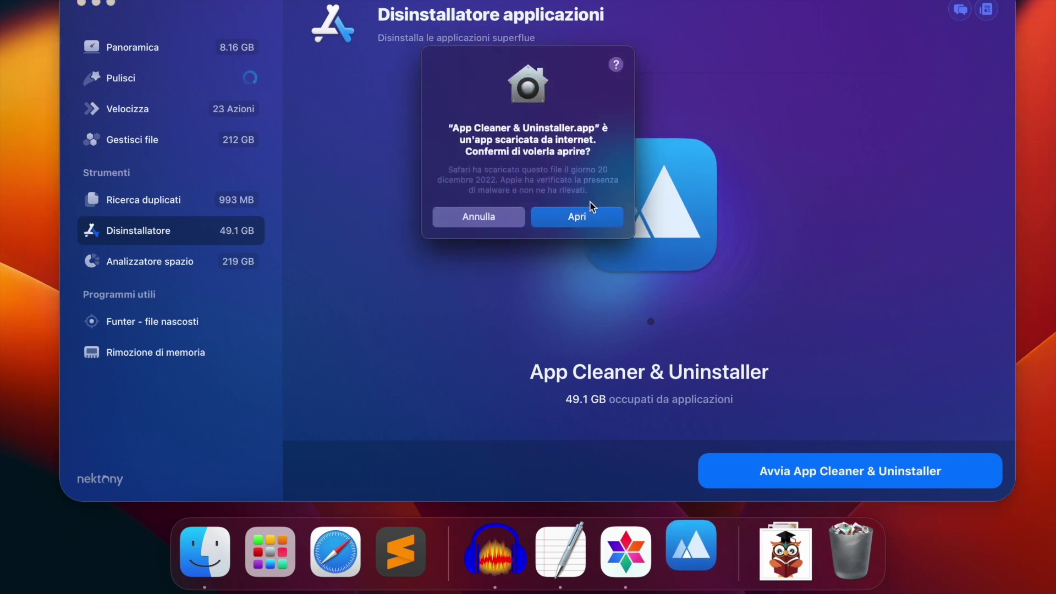
pyautogui.click(576, 216)
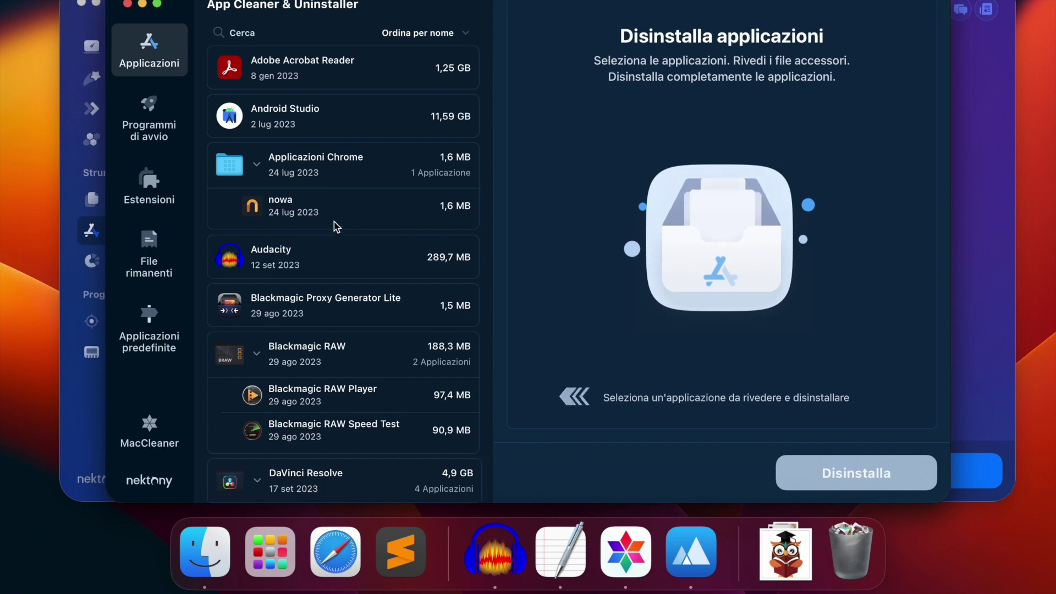
# Step: Turn off the automatic launch of MessengerHelper.app in the startup programs
pyautogui.click(149, 118)
pyautogui.click(175, 44)
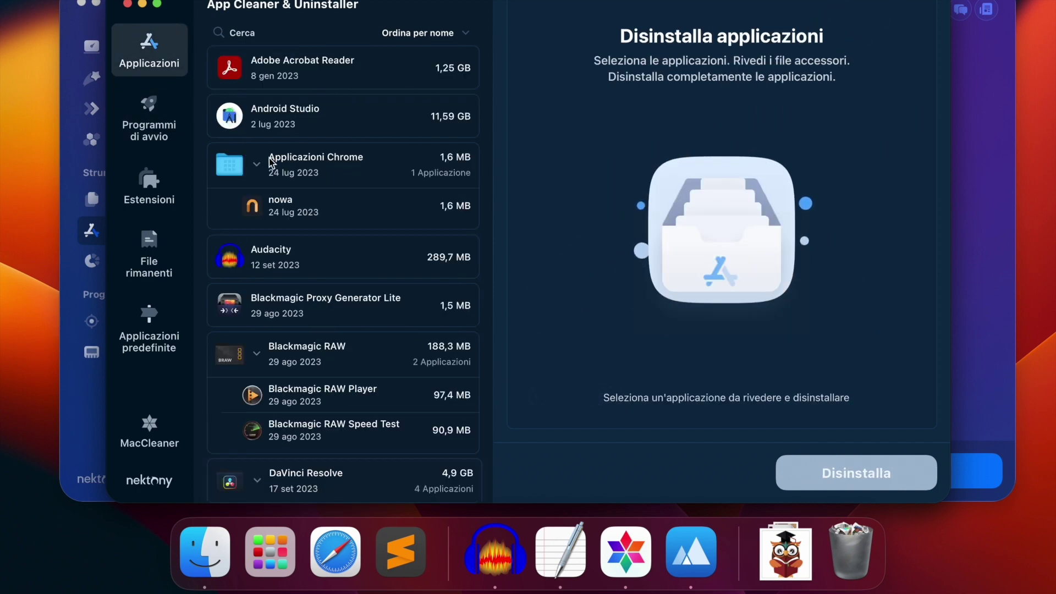
pyautogui.click(149, 119)
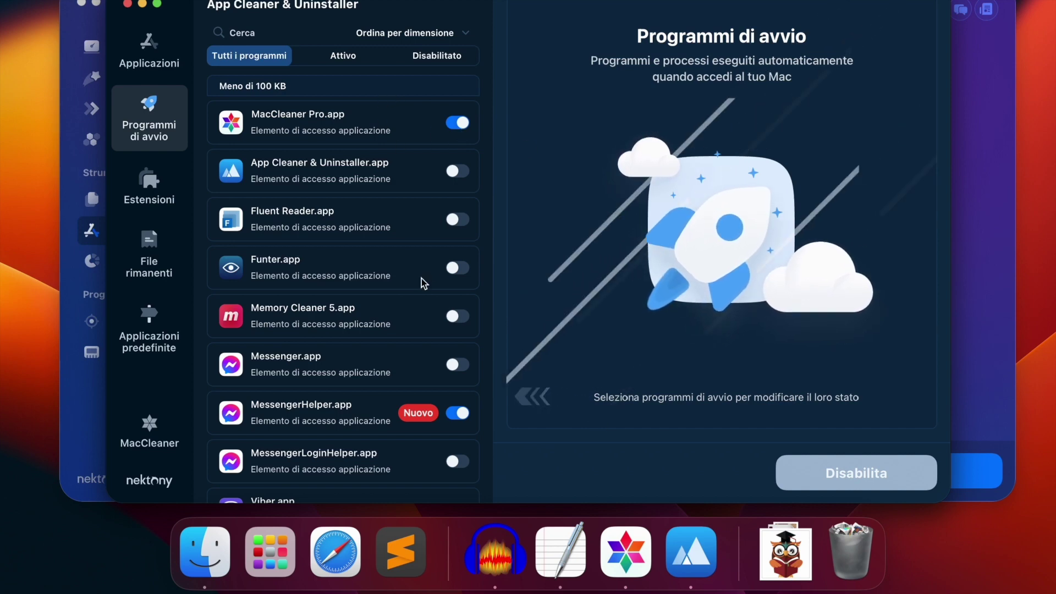
pyautogui.click(459, 413)
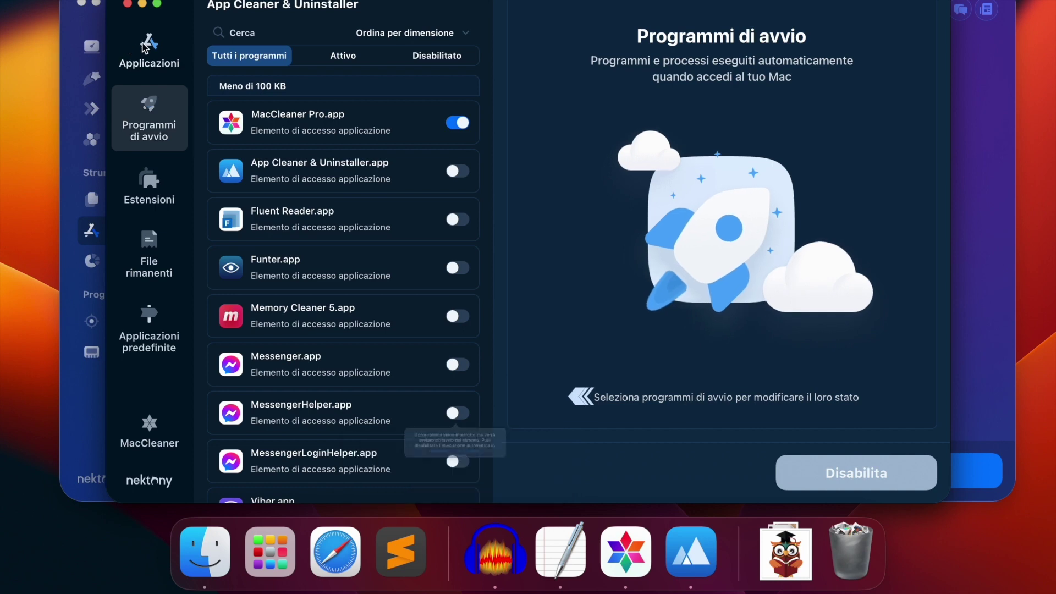
# Step: Browse the installed applications in Applicazioni and view the details of Google Chrome and Joyoshare UltFix
pyautogui.click(151, 67)
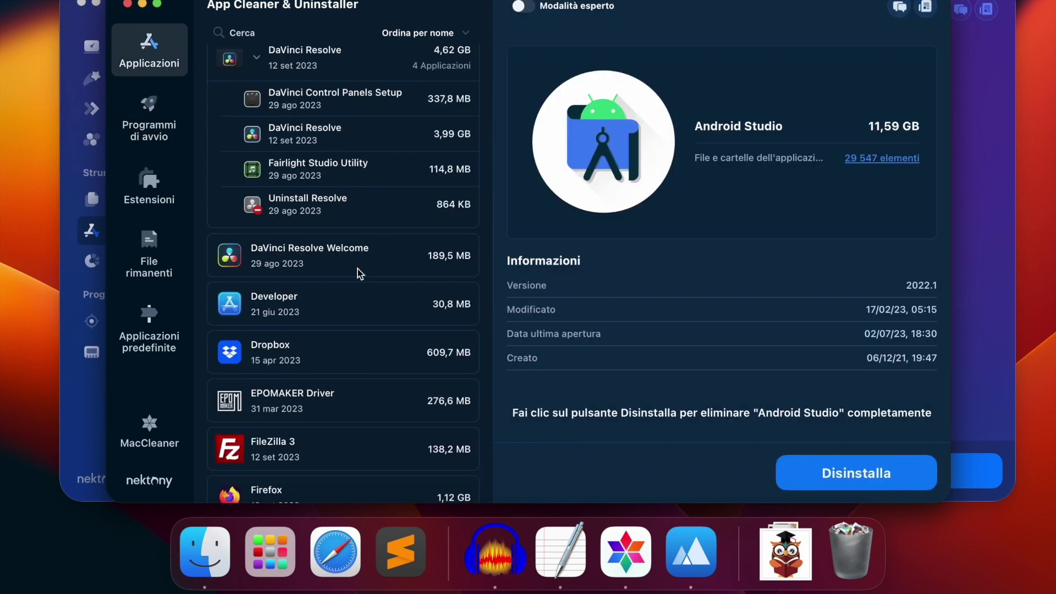
pyautogui.scroll(-10, 360, 295)
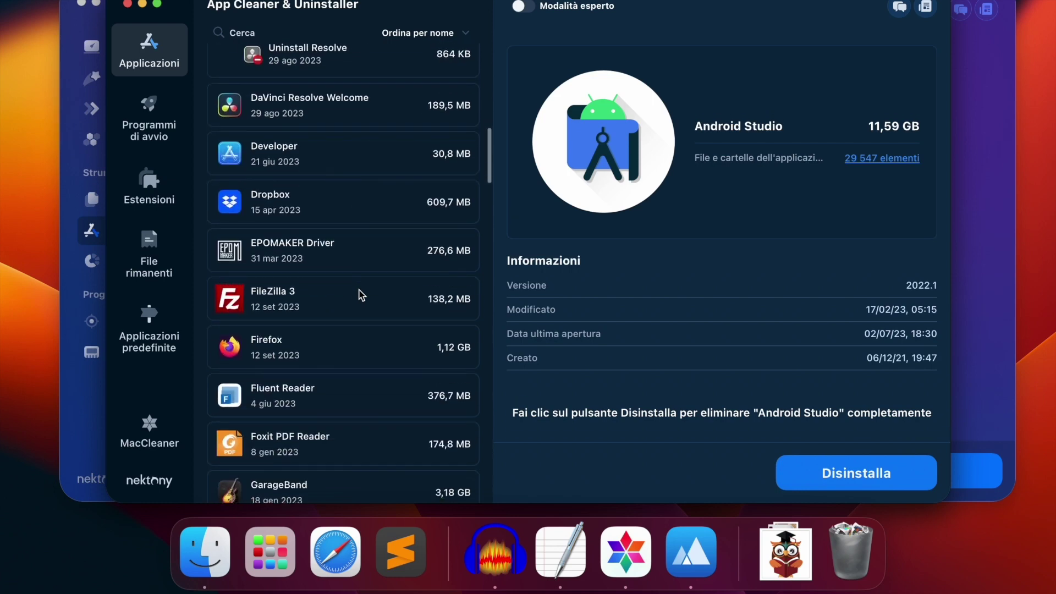
pyautogui.click(347, 316)
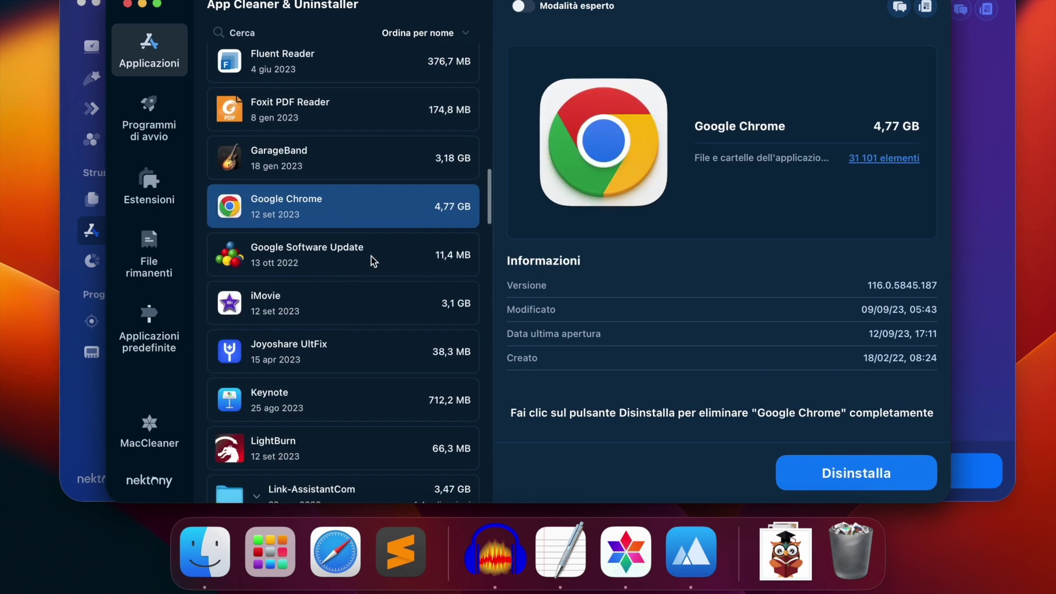
pyautogui.scroll(-4, 366, 295)
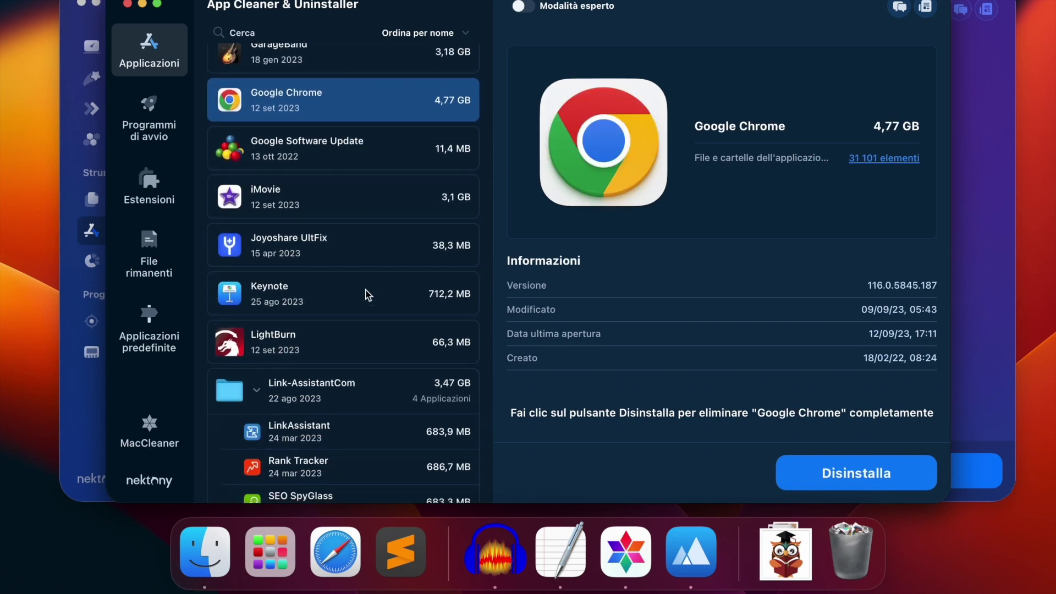
pyautogui.scroll(-4, 368, 295)
pyautogui.click(358, 154)
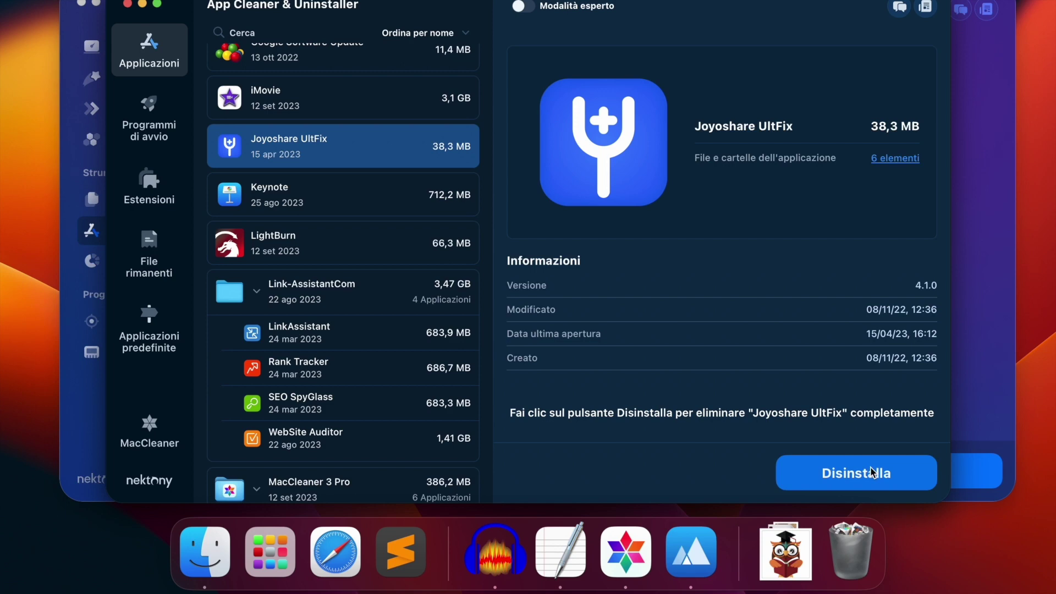
# Step: Review the files and folders that uninstalling VLC would remove, and leave the review without removing them
pyautogui.scroll(-20, 273, 226)
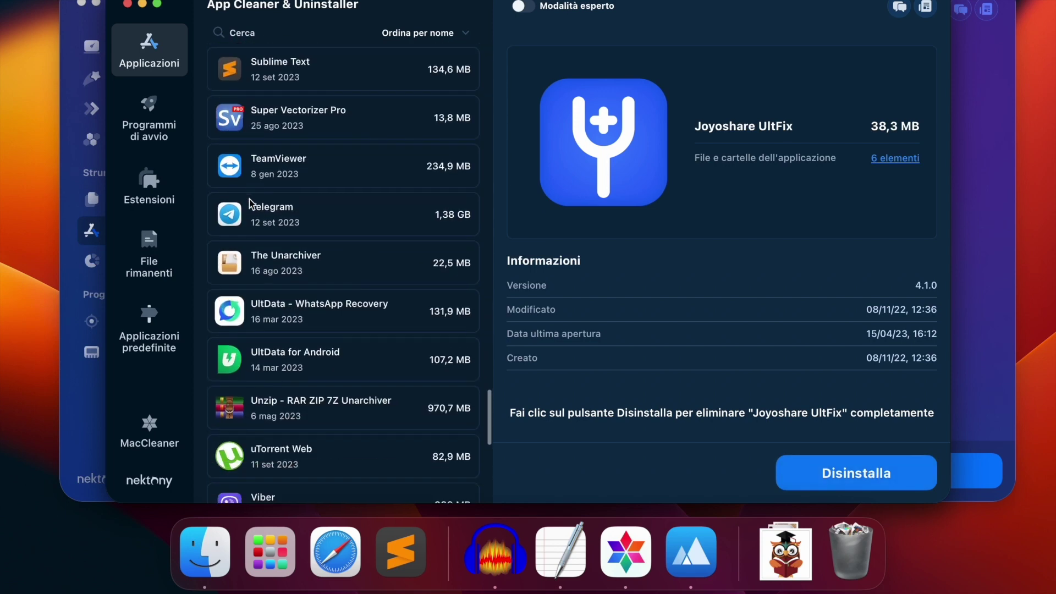
pyautogui.scroll(-3, 272, 226)
pyautogui.click(330, 478)
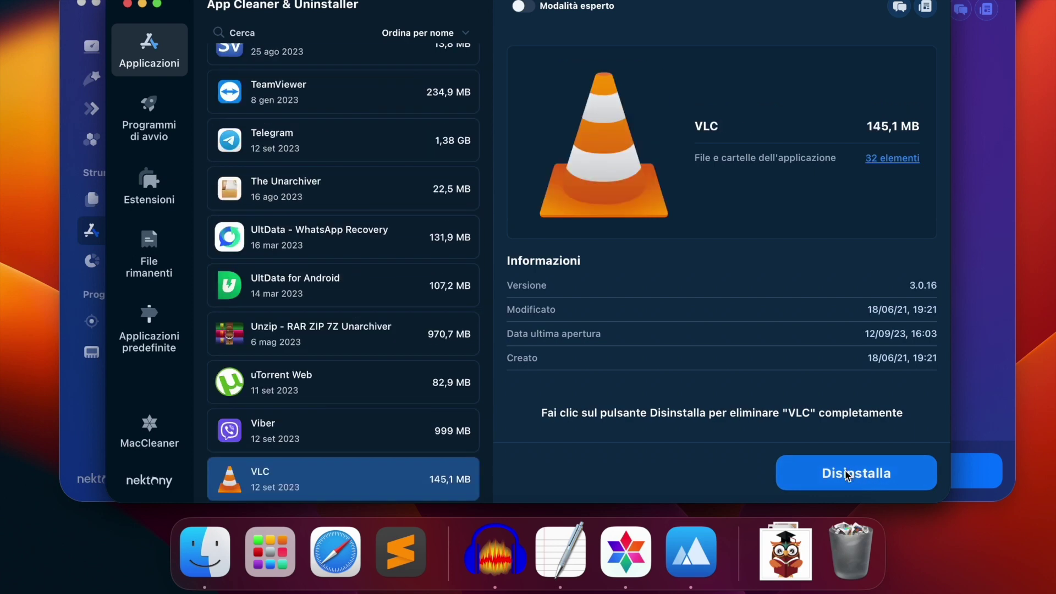
pyautogui.click(847, 475)
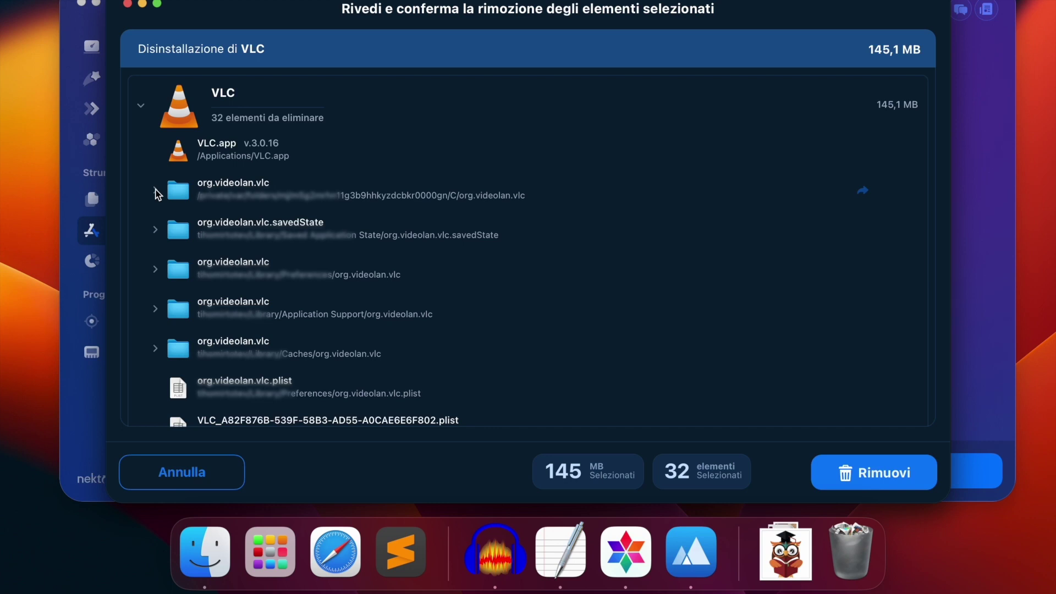
pyautogui.press('Escape')
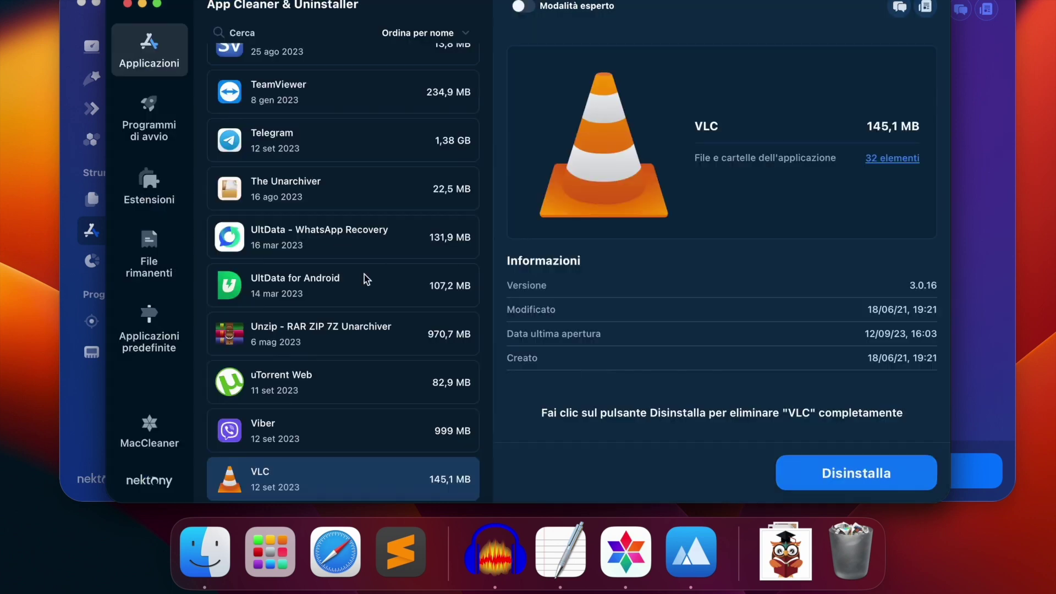
# Step: Uninstall UltData for Android completely, including all its associated files and folders
pyautogui.click(364, 278)
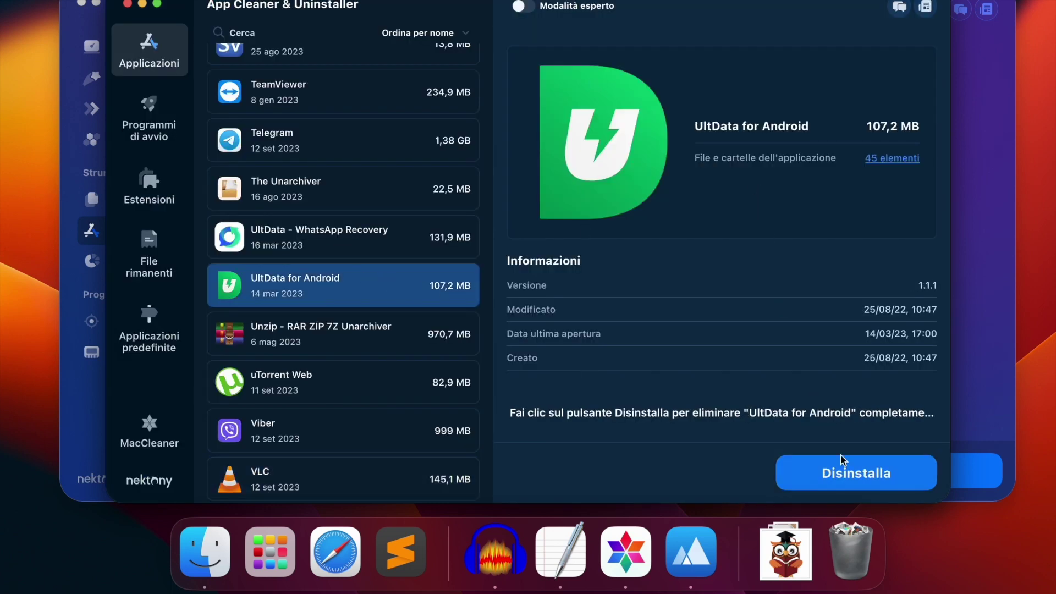
pyautogui.click(859, 476)
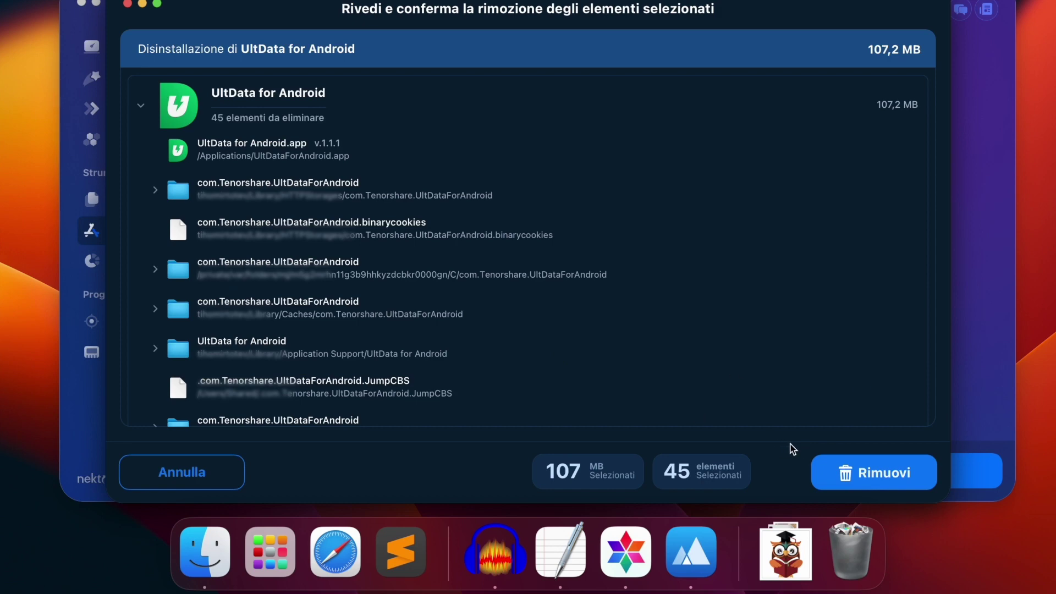
pyautogui.click(874, 479)
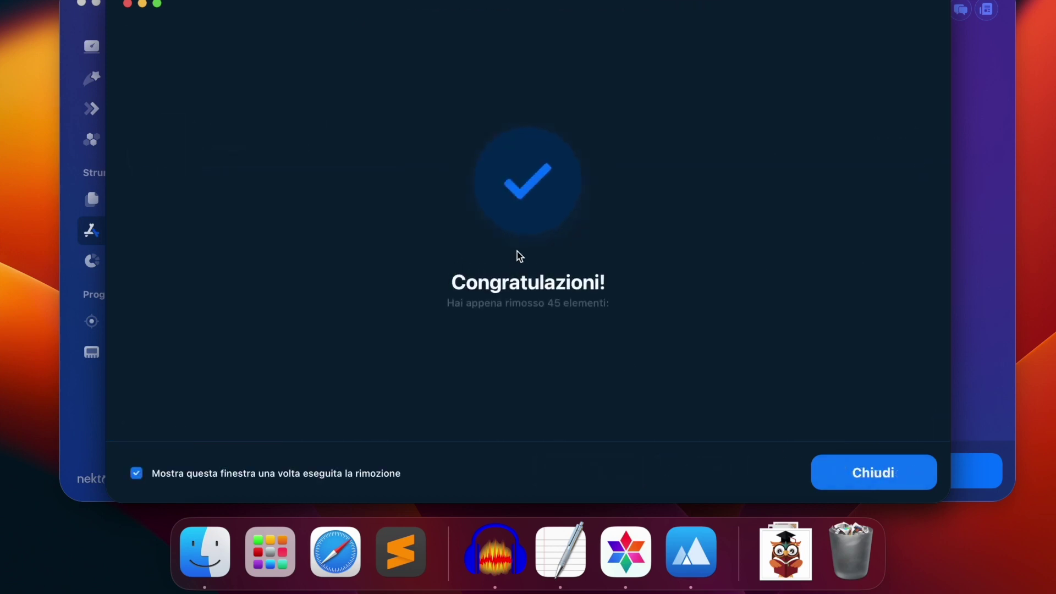
pyautogui.click(875, 477)
# Step: Uninstall UltData - WhatsApp Recovery together with all its associated files and folders
pyautogui.click(330, 229)
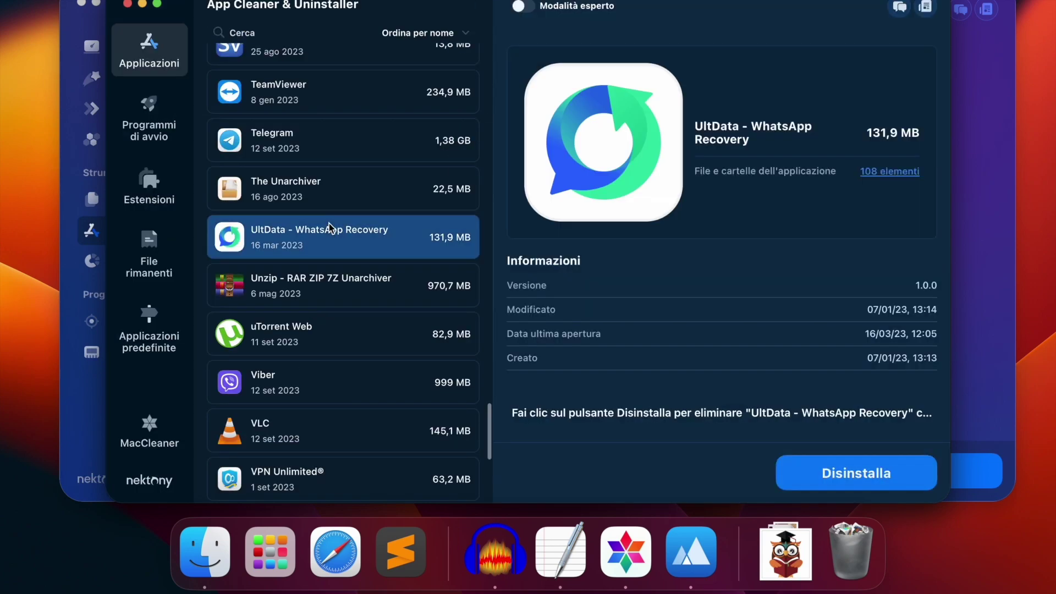
pyautogui.click(900, 472)
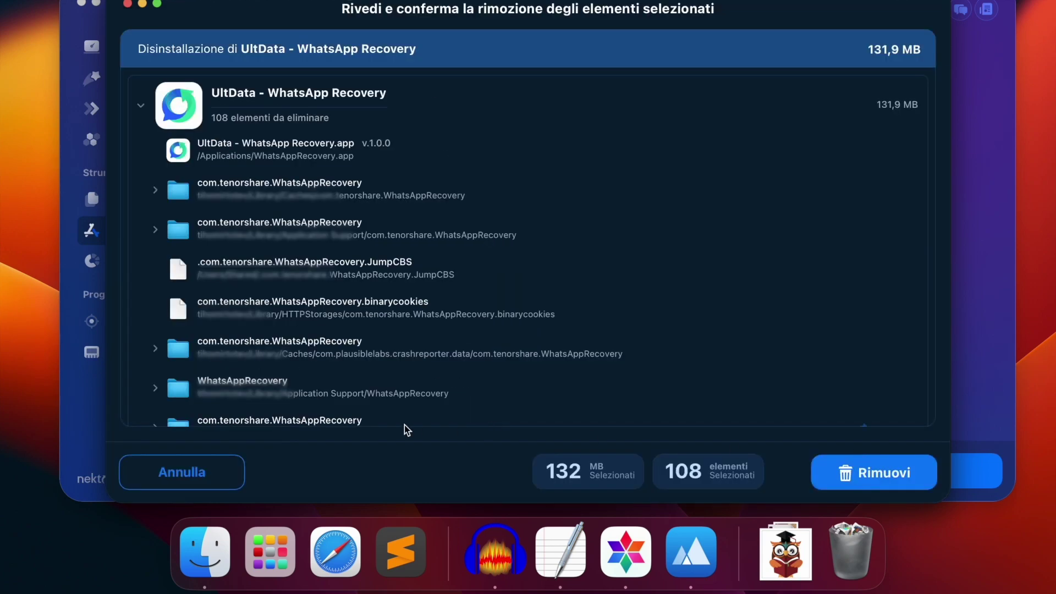
pyautogui.click(887, 476)
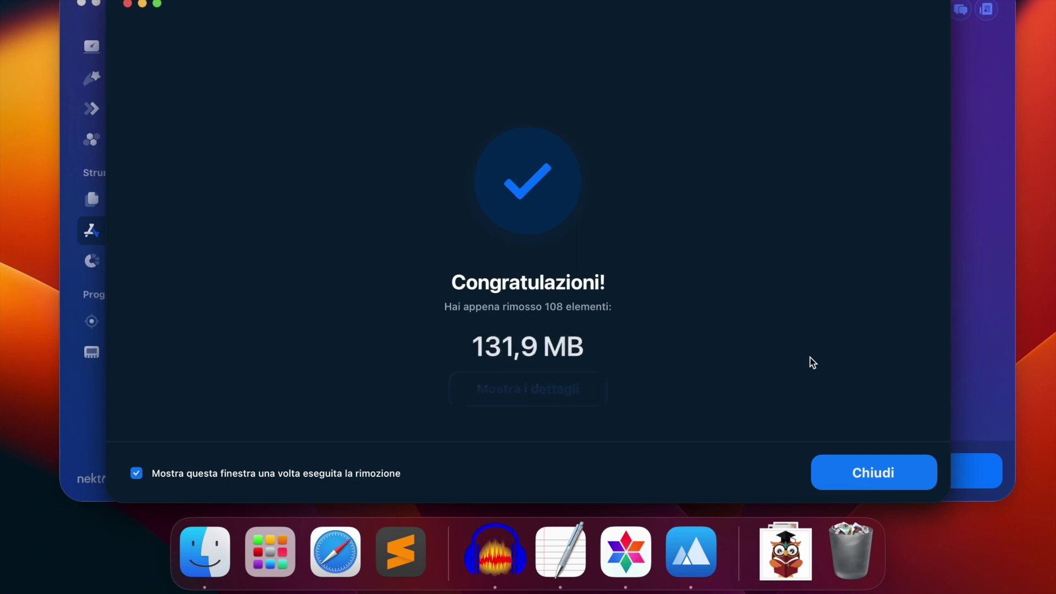
pyautogui.click(869, 457)
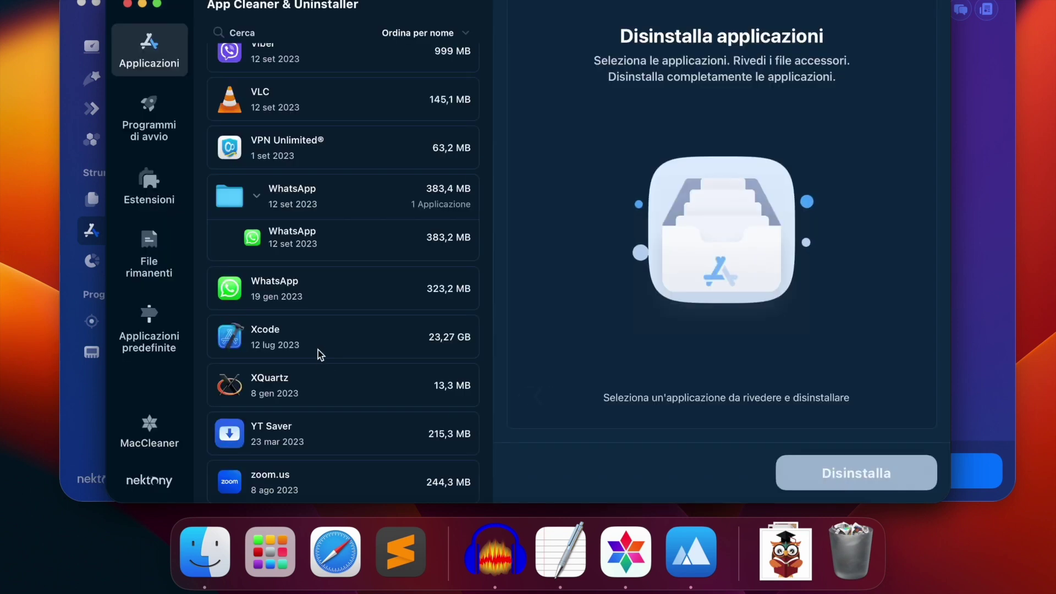
# Step: Uninstall YT Saver with all its associated files and return to the application list
pyautogui.click(338, 435)
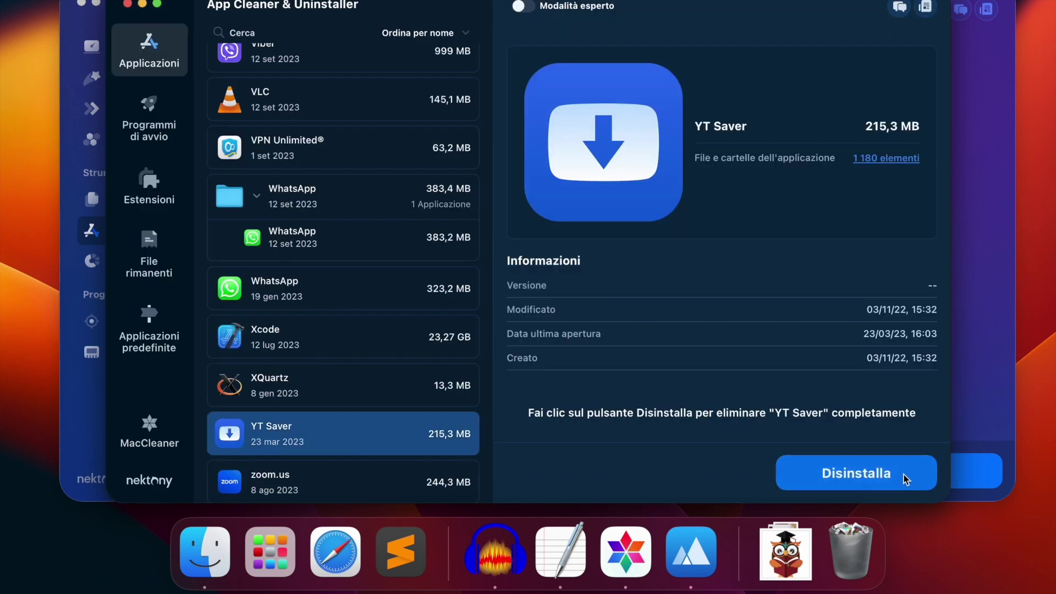
pyautogui.click(905, 477)
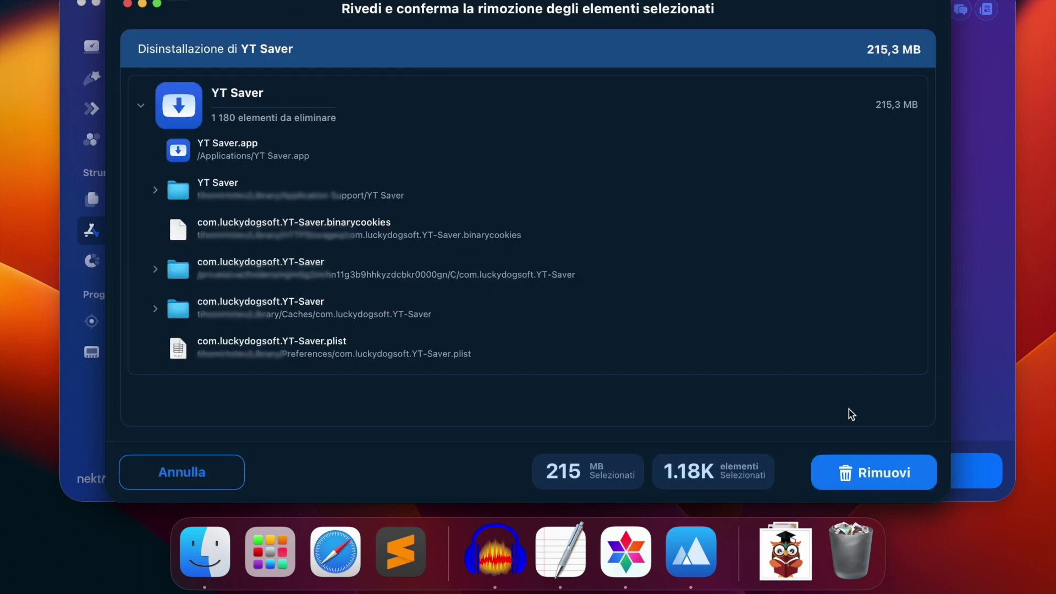
pyautogui.click(876, 469)
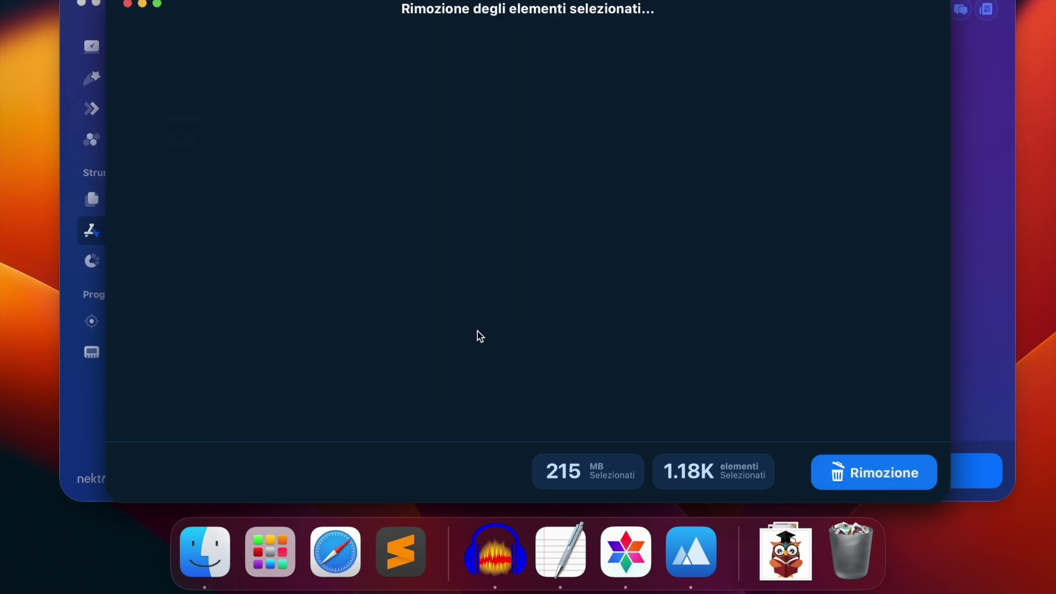
pyautogui.click(862, 466)
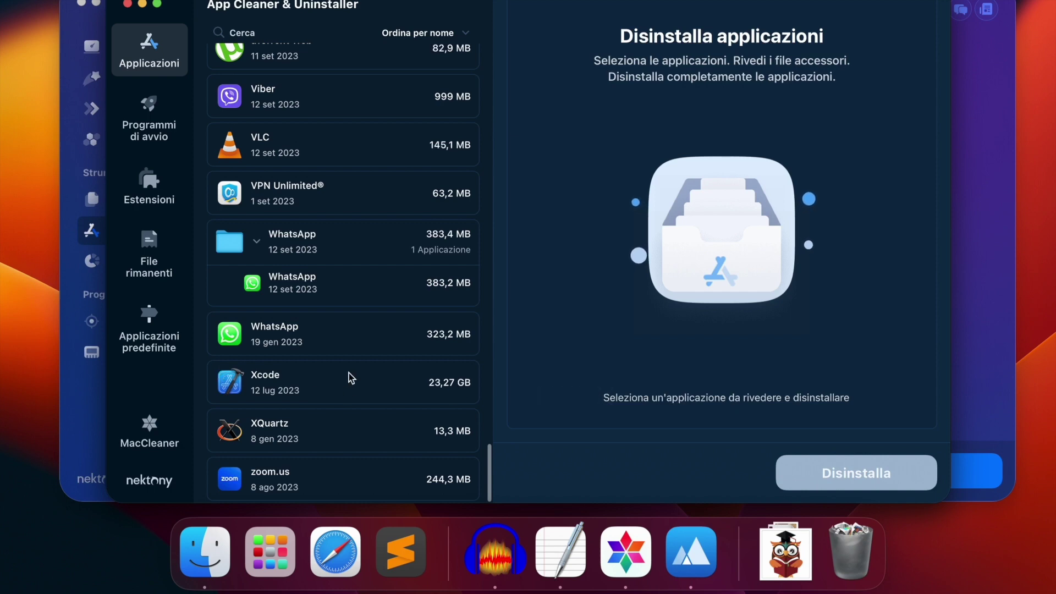
pyautogui.scroll(10, 349, 373)
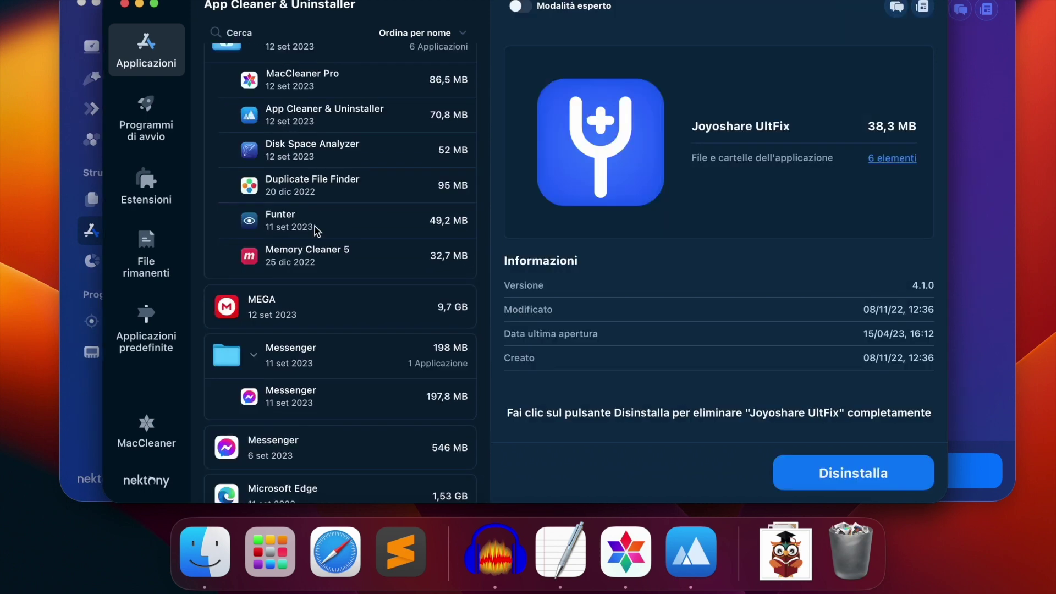